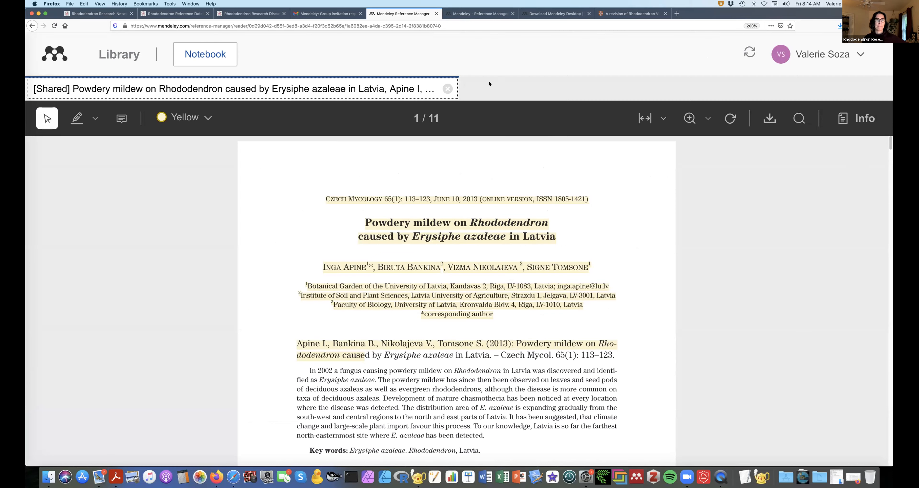
- Close the open powdery mildew paper and search the Rhodo-Research.net private group for "delavayi", looking through the matching references
{"action": "left_click", "coordinate": [447, 89]}
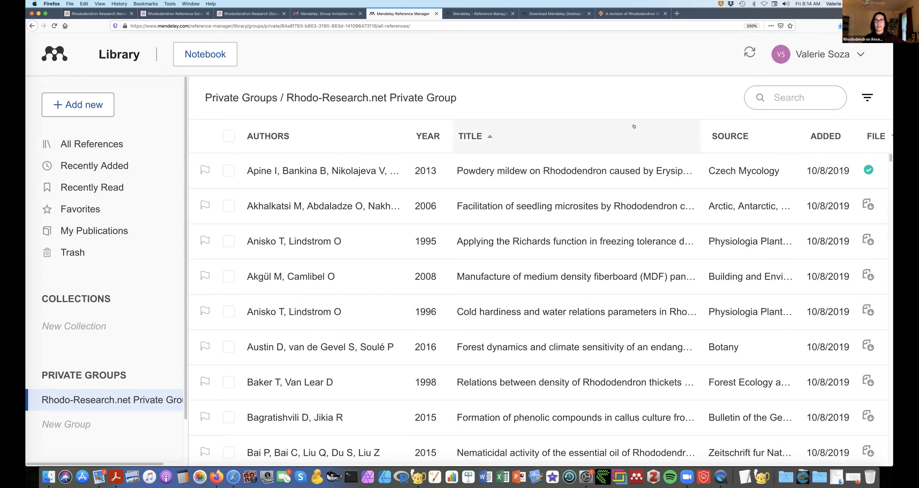
{"action": "left_click", "coordinate": [785, 97]}
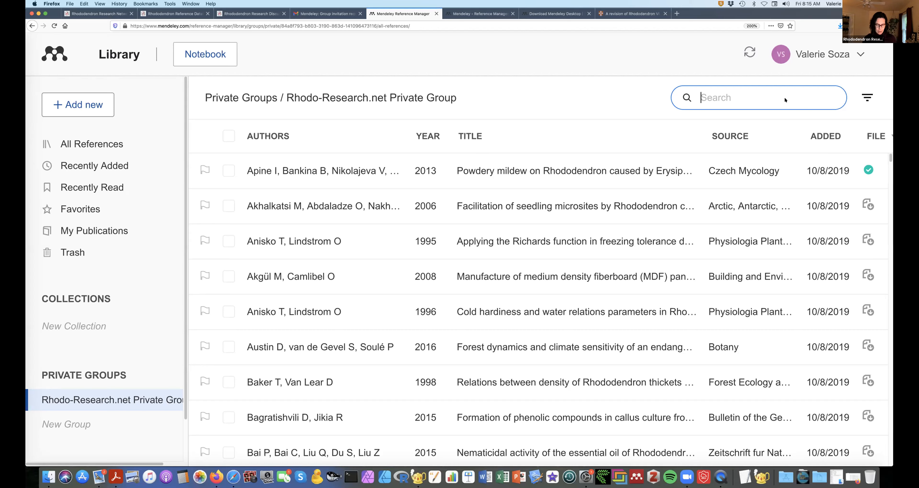
{"action": "type", "text": "delavayi"}
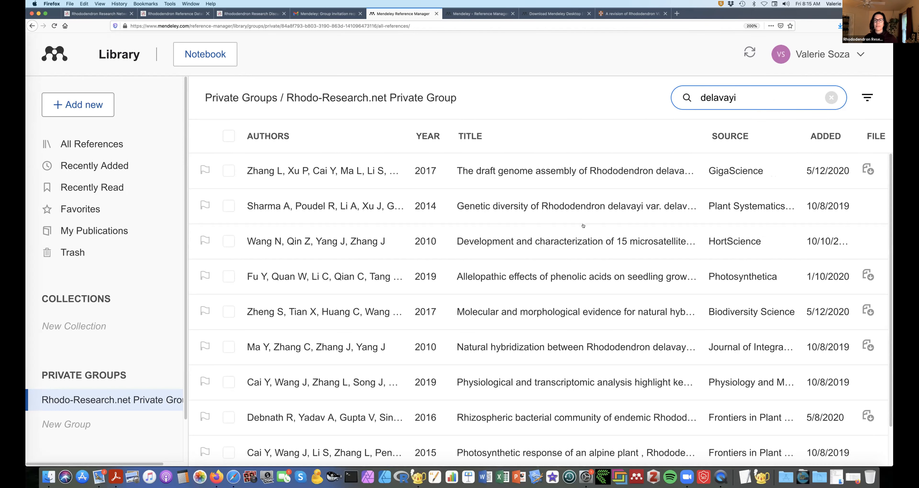
{"action": "scroll", "coordinate": [582, 225], "scroll_direction": "down", "scroll_amount": 1}
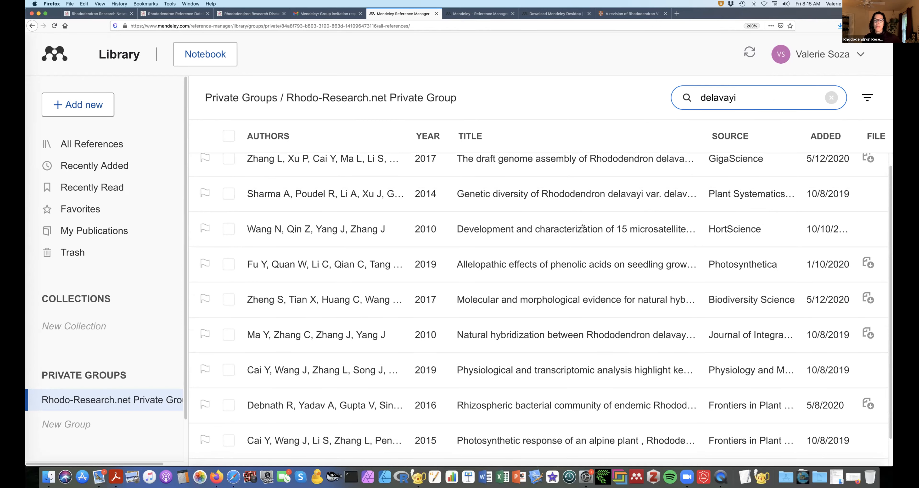
{"action": "scroll", "coordinate": [582, 226], "scroll_direction": "down", "scroll_amount": 2}
{"action": "scroll", "coordinate": [582, 225], "scroll_direction": "down", "scroll_amount": 1}
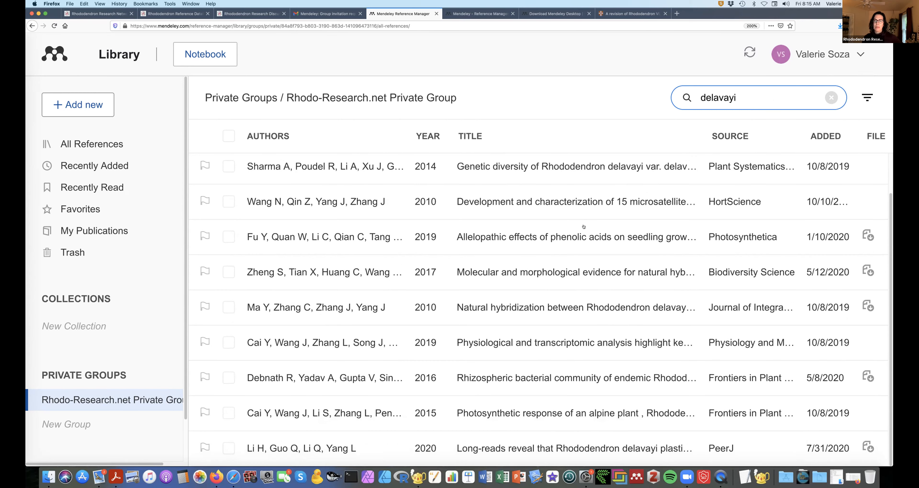
{"action": "scroll", "coordinate": [582, 227], "scroll_direction": "up", "scroll_amount": 1}
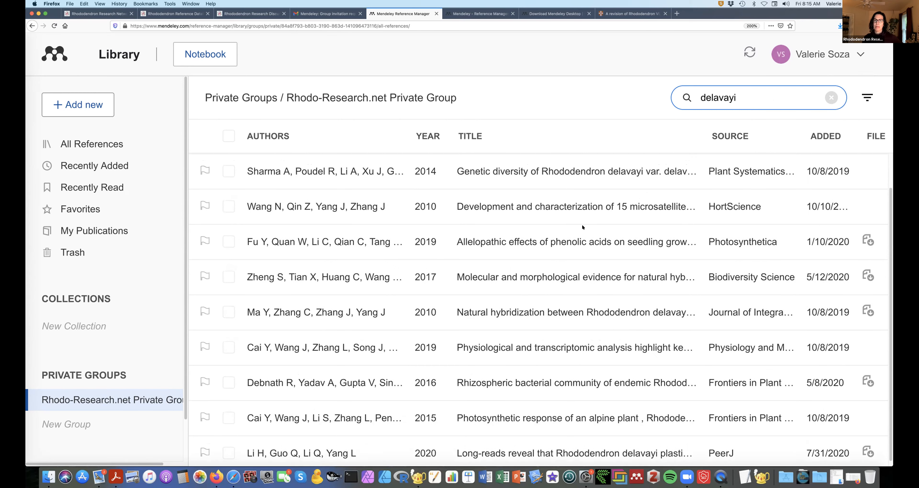
{"action": "scroll", "coordinate": [582, 227], "scroll_direction": "up", "scroll_amount": 5}
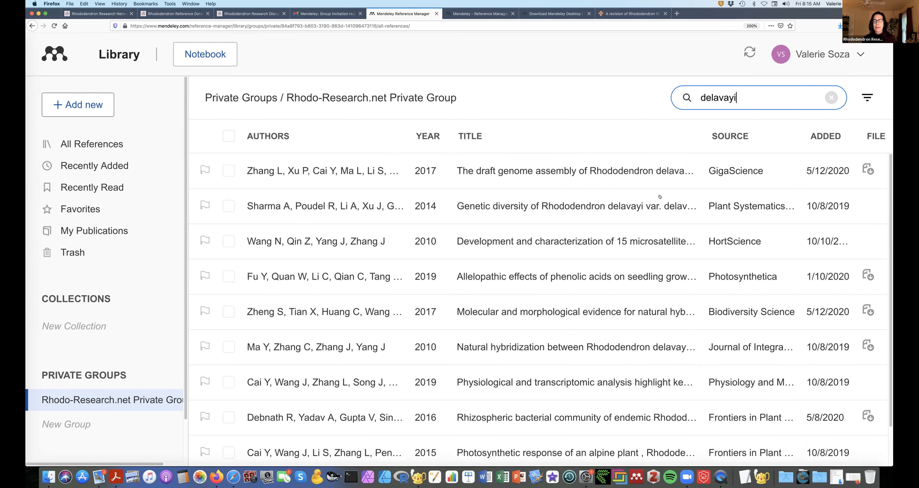
- Search the private group's references for "Craven" instead and sort the matches by year in ascending order
{"action": "left_click", "coordinate": [718, 97]}
{"action": "double_click", "coordinate": [719, 98]}
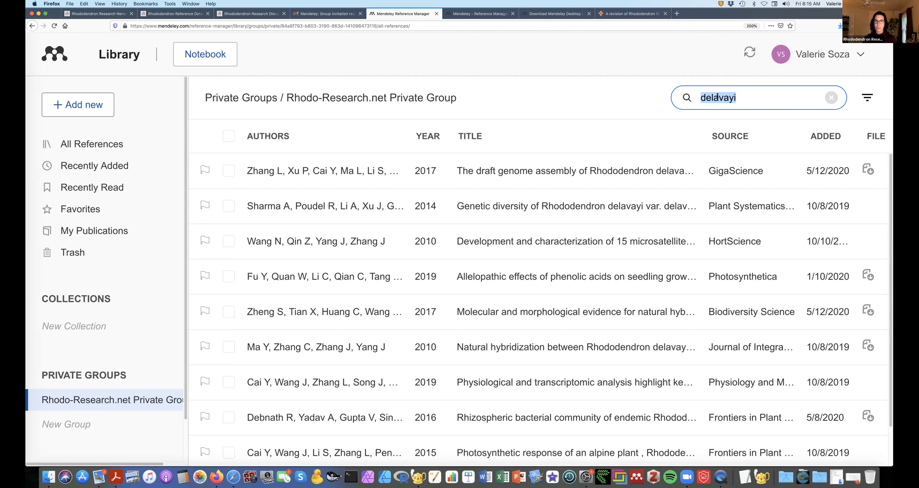
{"action": "key", "text": "BackSpace"}
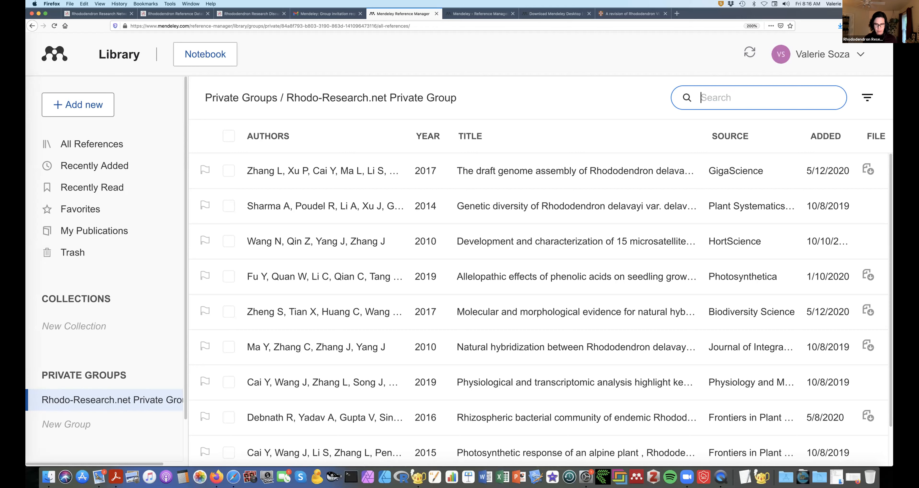
{"action": "type", "text": "Craven"}
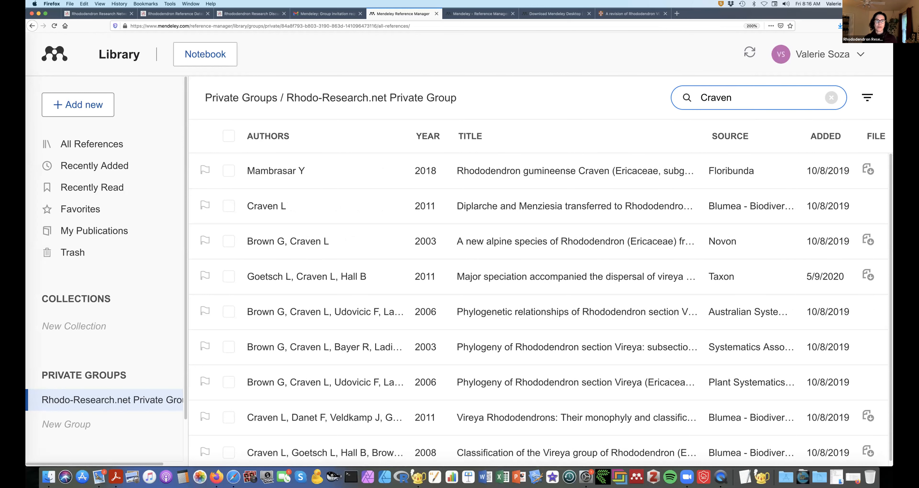
{"action": "left_click", "coordinate": [431, 138]}
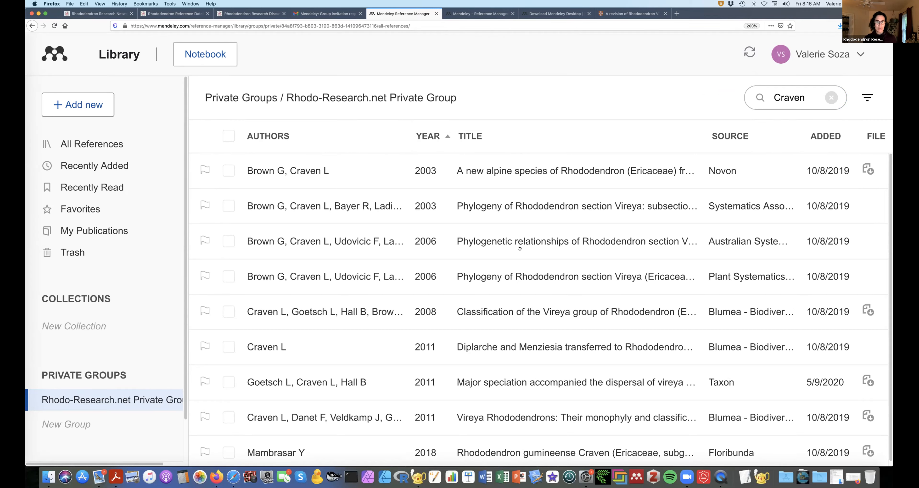
- Switch to Acrobat Reader to view the first page of Craven2014.pdf and hide the application again
{"action": "left_click", "coordinate": [114, 479]}
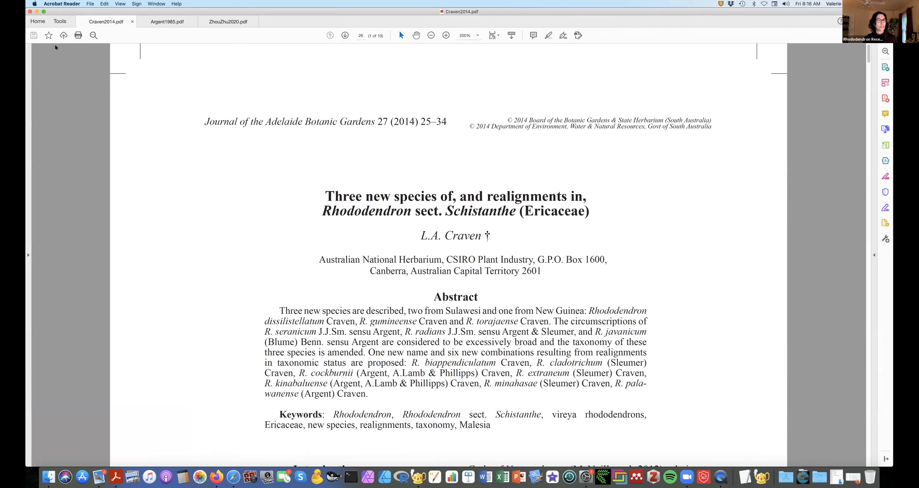
{"action": "left_click", "coordinate": [61, 4]}
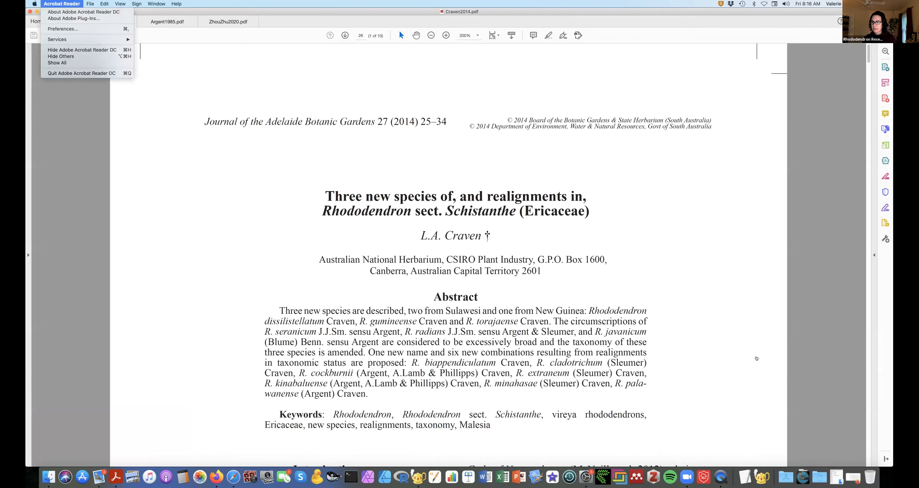
{"action": "left_click", "coordinate": [82, 50]}
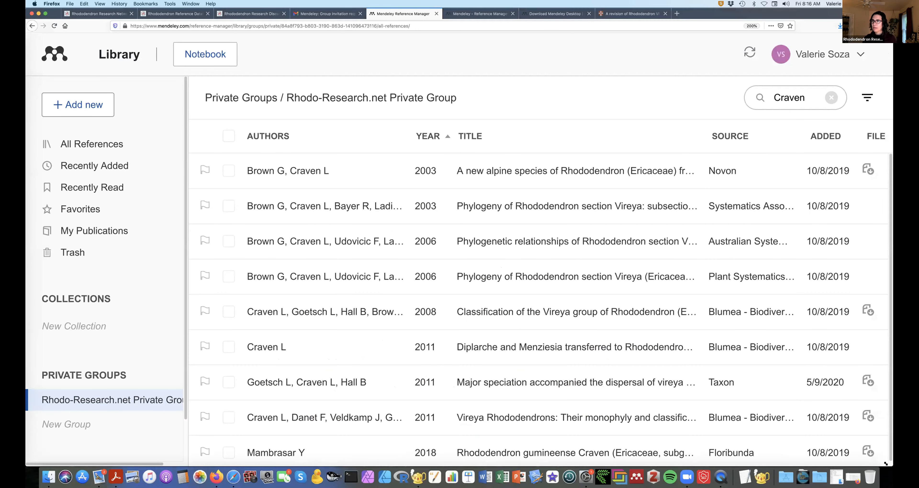
- Narrow the browser window to fit the workshop folder beside it and upload Craven2014.pdf into All References
{"action": "left_click_drag", "start_coordinate": [886, 463], "coordinate": [733, 464]}
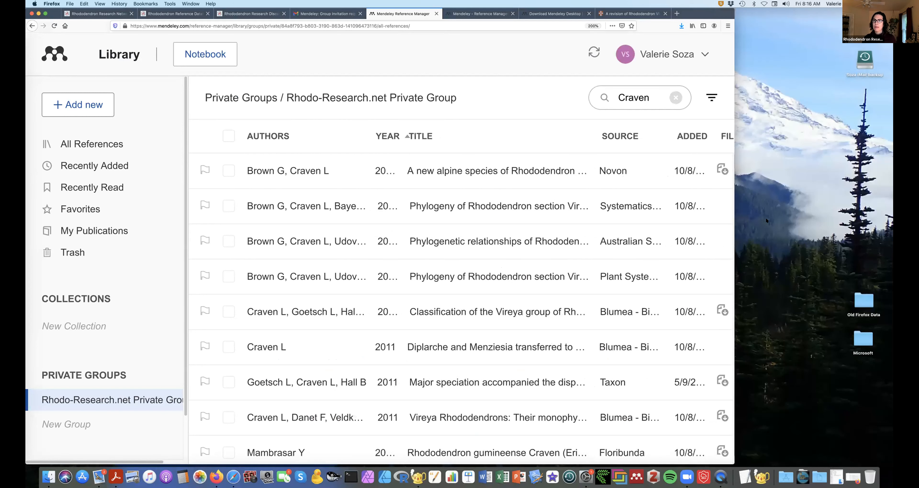
{"action": "left_click", "coordinate": [836, 477]}
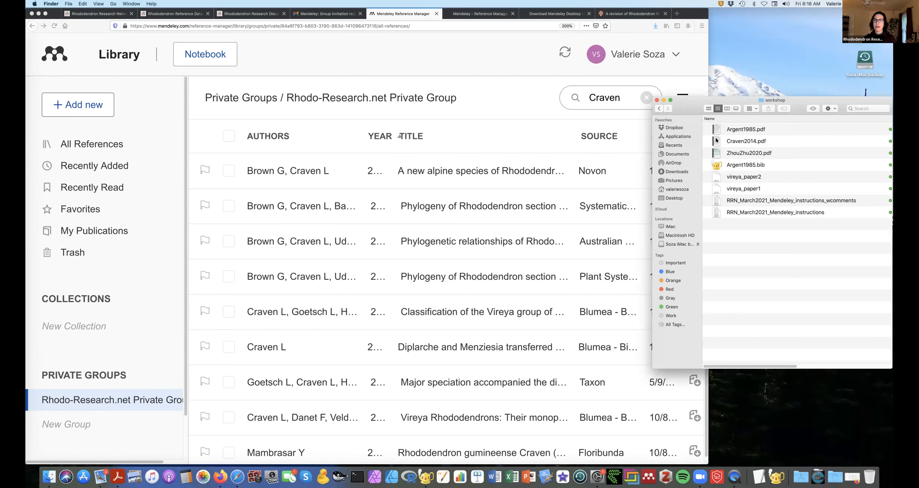
{"action": "left_click_drag", "start_coordinate": [716, 141], "coordinate": [519, 222]}
{"action": "left_click", "coordinate": [167, 146]}
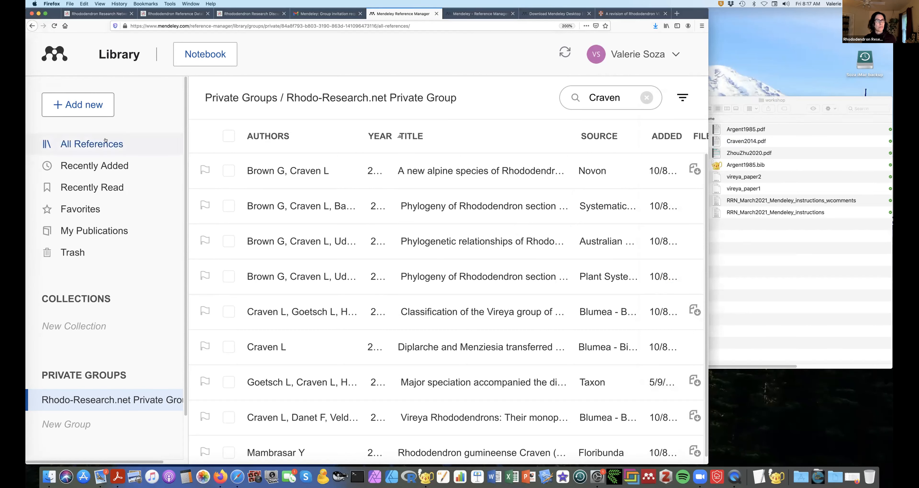
{"action": "left_click", "coordinate": [101, 144]}
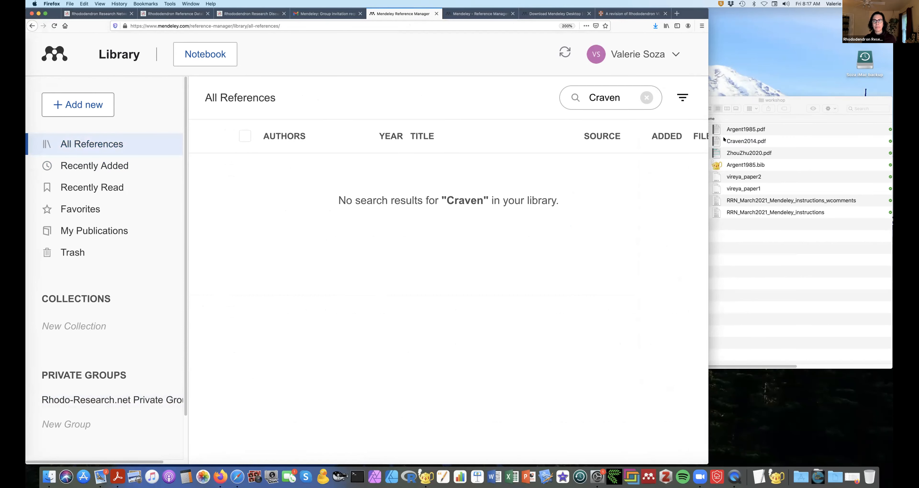
{"action": "left_click_drag", "start_coordinate": [715, 141], "coordinate": [365, 243]}
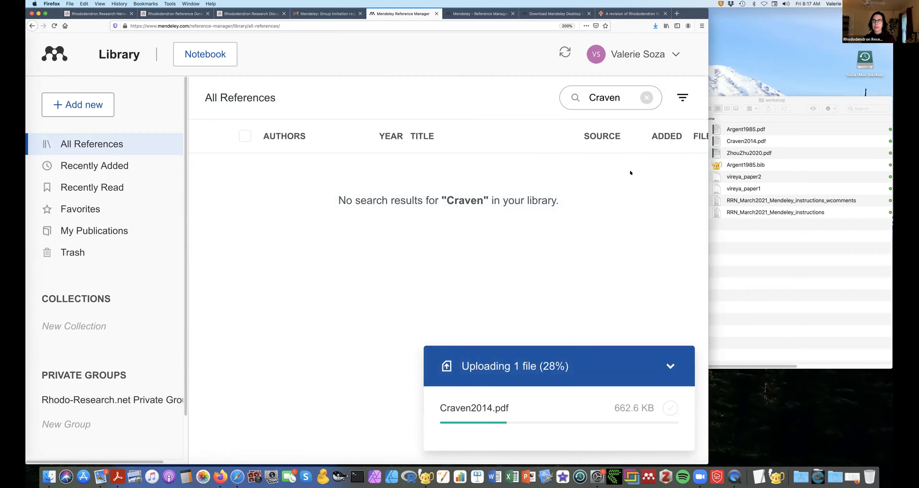
- Minimize the workshop folder window and enlarge the browser window to its full width
{"action": "left_click", "coordinate": [736, 352]}
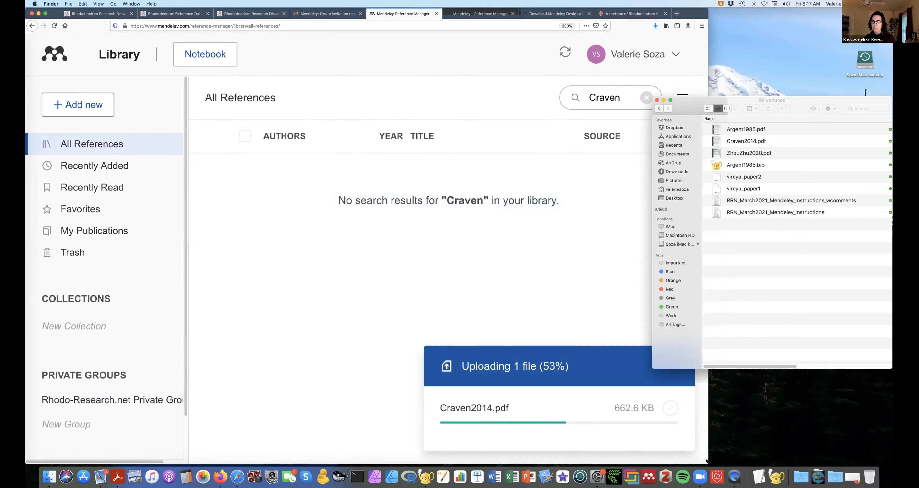
{"action": "left_click", "coordinate": [663, 100]}
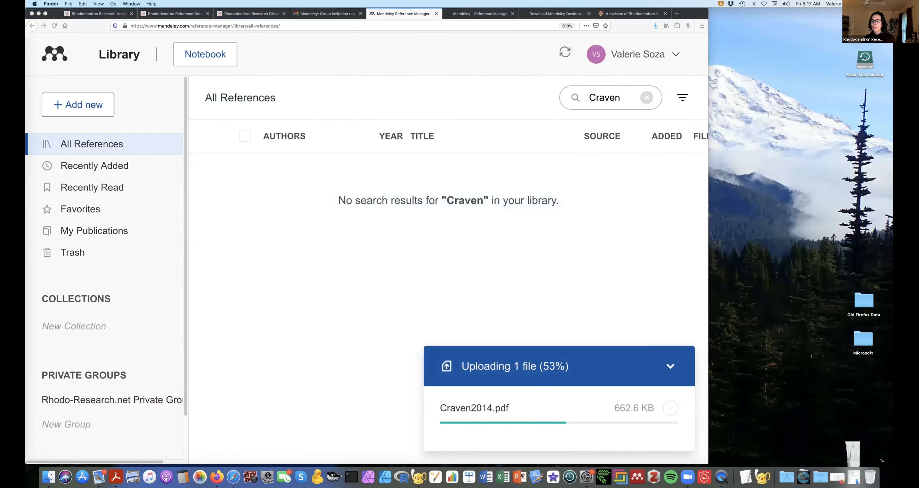
{"action": "double_click", "coordinate": [694, 14]}
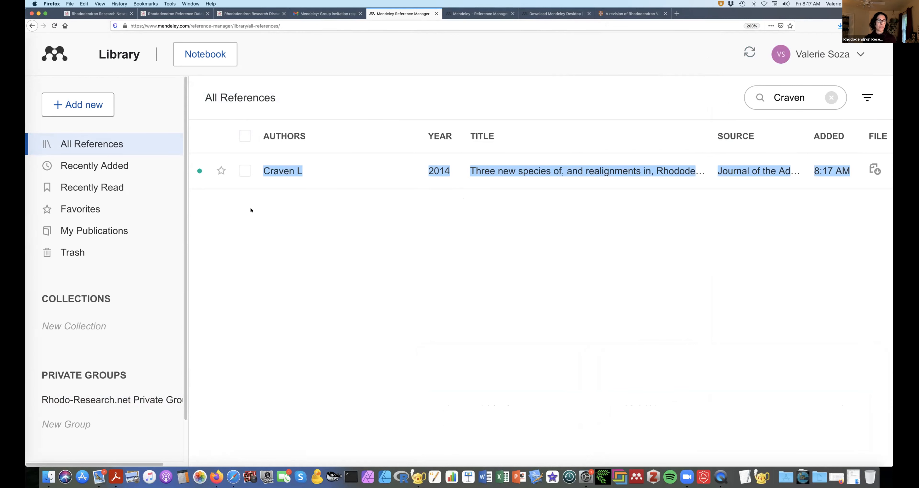
- Add the uploaded 2014 Craven reference to the Rhodo-Research.net private group and open its details there
{"action": "left_click_drag", "start_coordinate": [232, 203], "coordinate": [63, 401]}
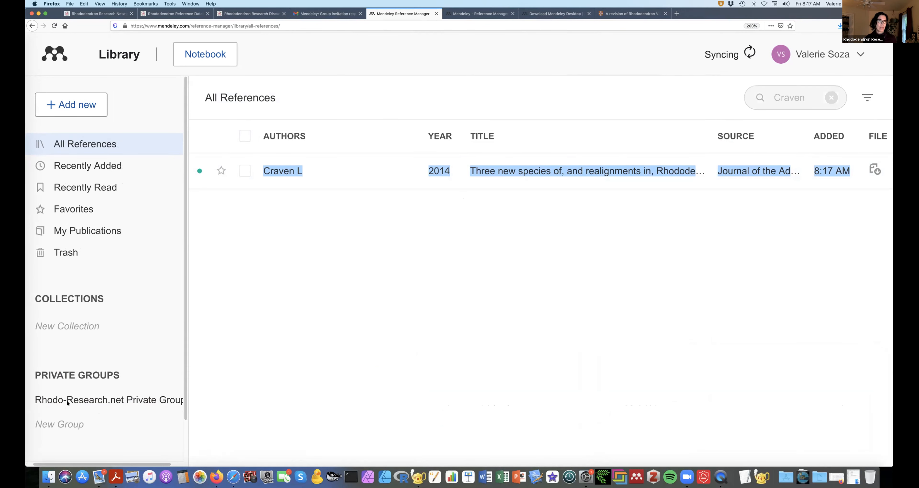
{"action": "left_click", "coordinate": [71, 400]}
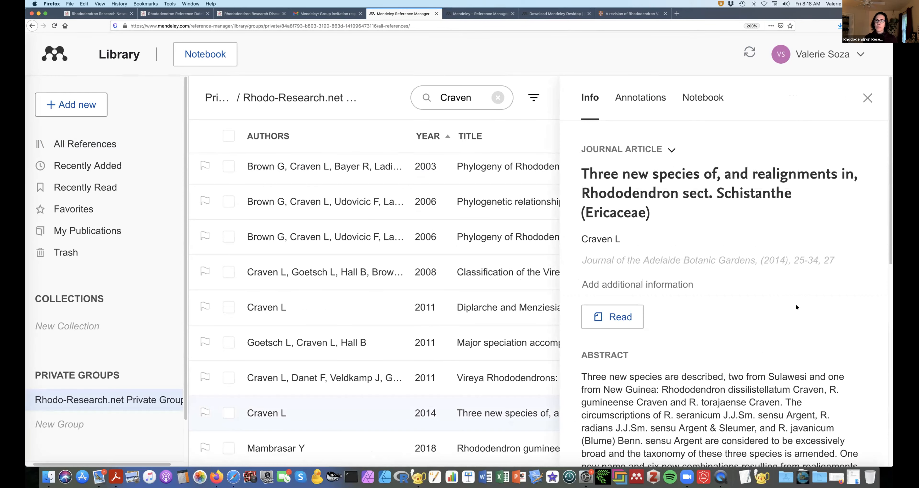
- Review the 2014 Craven reference's metadata, abstract and attached files, cancel the prompt for adding another file, and close the details
{"action": "scroll", "coordinate": [795, 304], "scroll_direction": "down", "scroll_amount": 2}
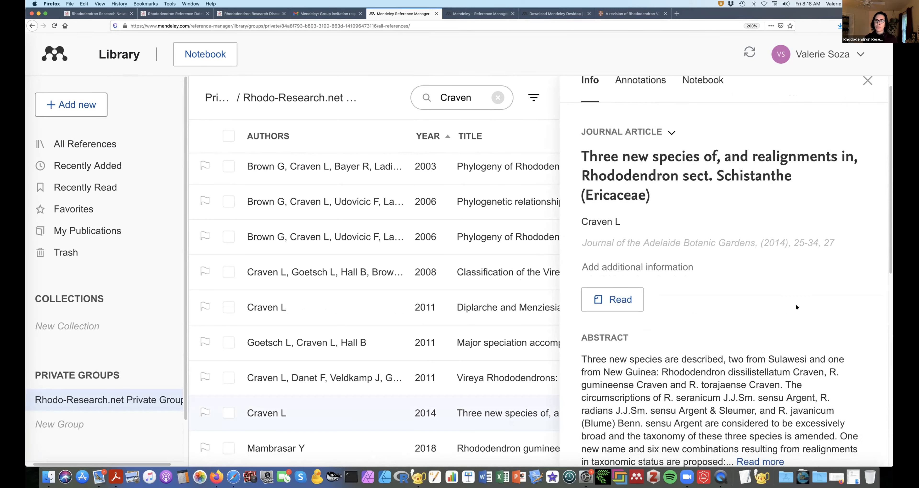
{"action": "scroll", "coordinate": [796, 304], "scroll_direction": "down", "scroll_amount": 5}
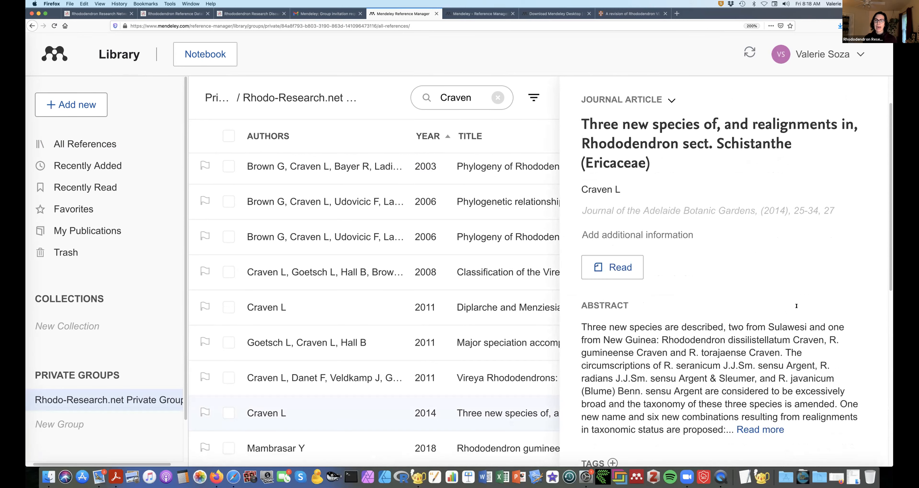
{"action": "scroll", "coordinate": [796, 307], "scroll_direction": "down", "scroll_amount": 15}
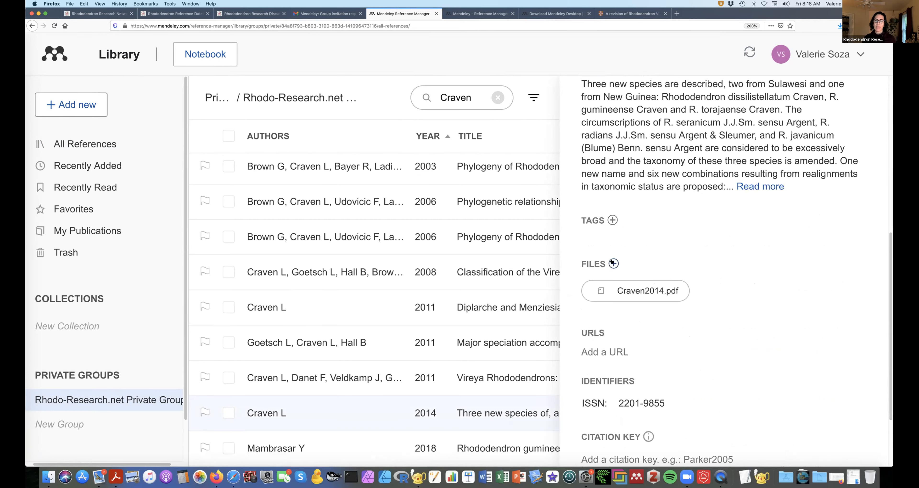
{"action": "left_click", "coordinate": [613, 264]}
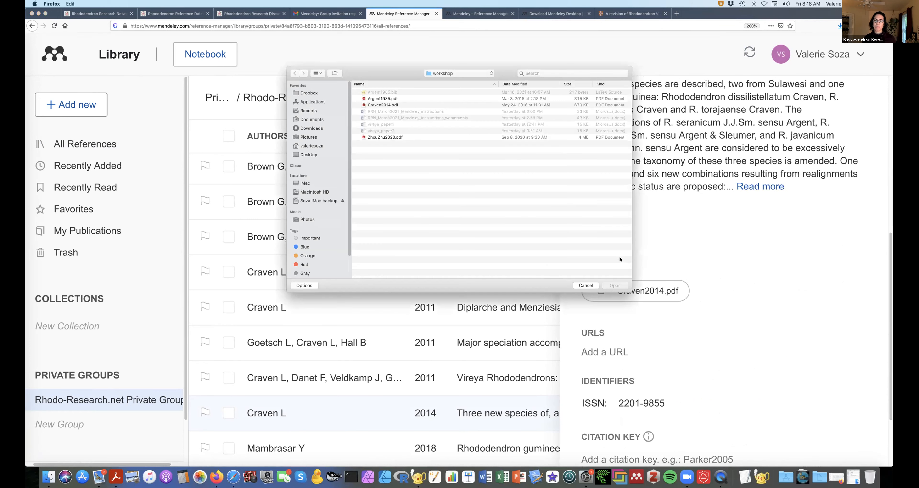
{"action": "left_click", "coordinate": [582, 285]}
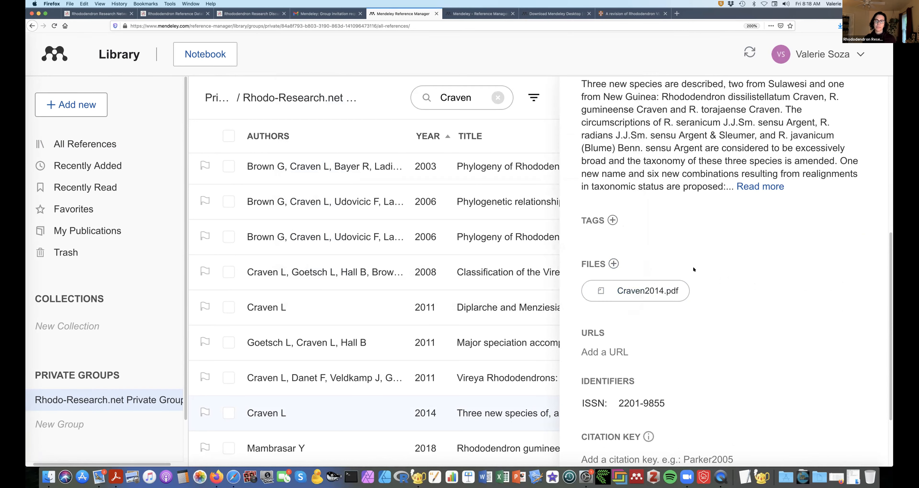
{"action": "scroll", "coordinate": [715, 263], "scroll_direction": "up", "scroll_amount": 3}
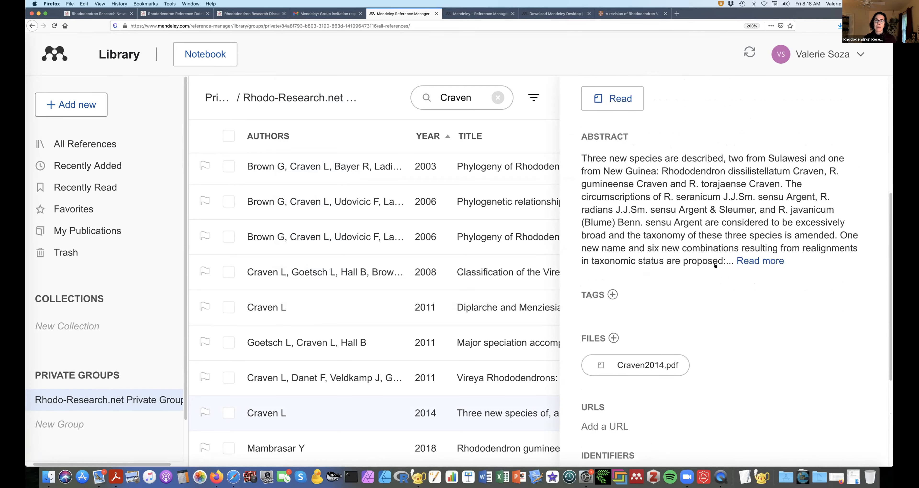
{"action": "scroll", "coordinate": [715, 265], "scroll_direction": "up", "scroll_amount": 5}
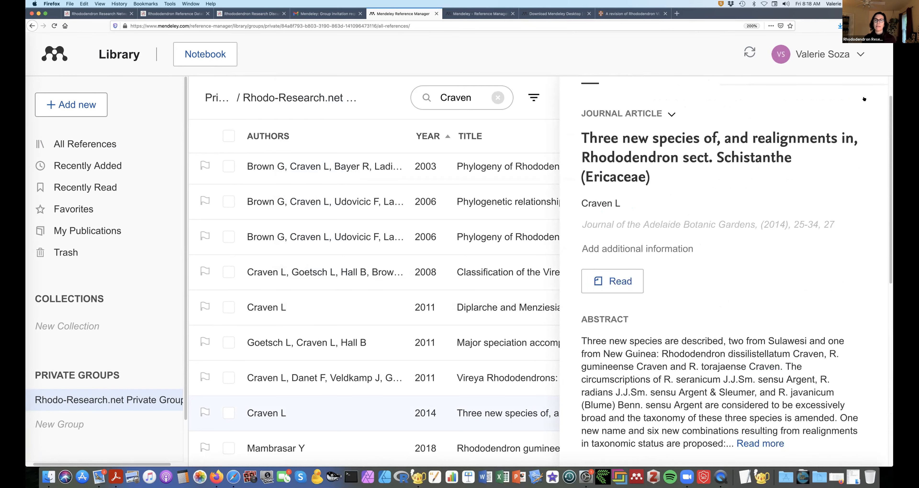
{"action": "scroll", "coordinate": [749, 90], "scroll_direction": "up", "scroll_amount": 1}
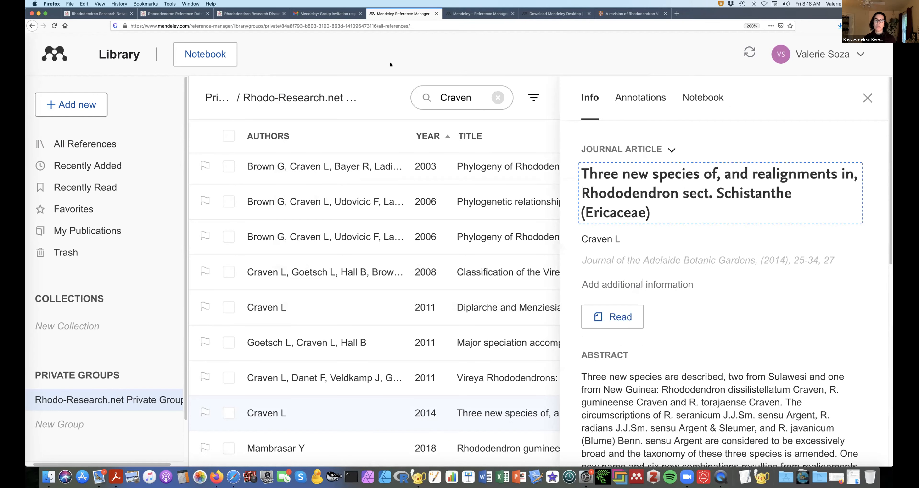
{"action": "left_click", "coordinate": [868, 98]}
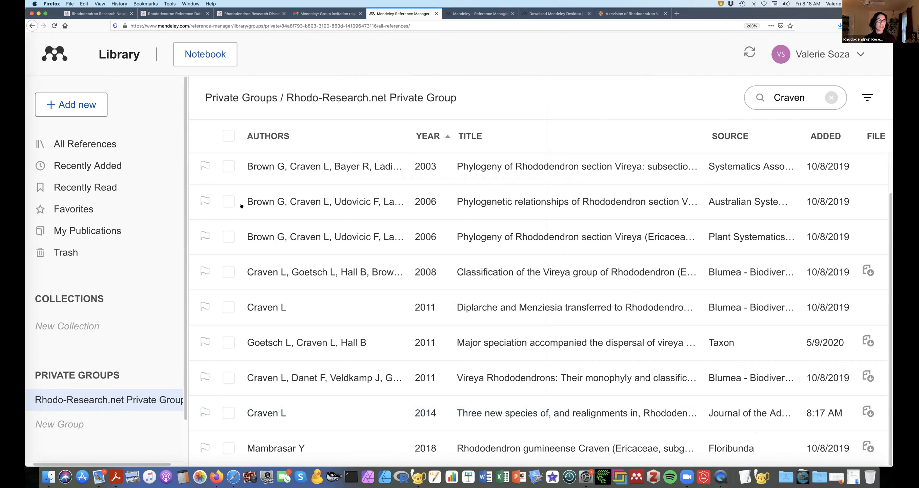
{"action": "left_click", "coordinate": [77, 107]}
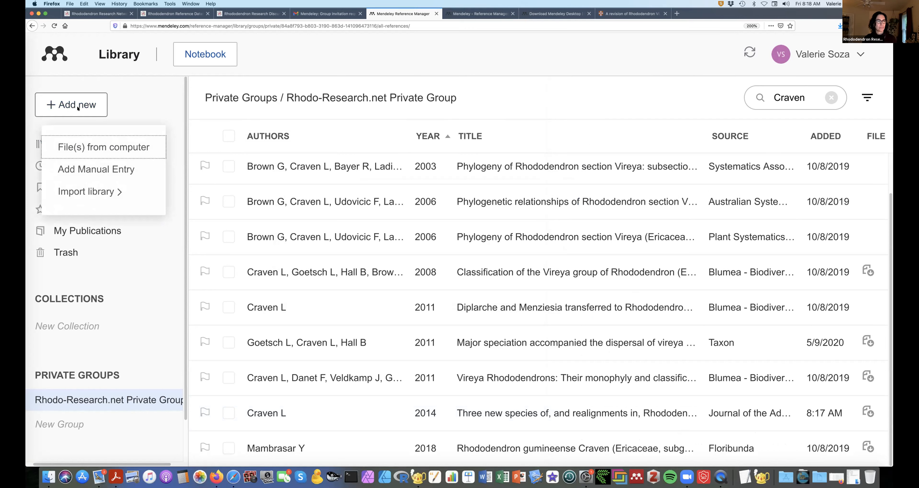
{"action": "left_click", "coordinate": [83, 192]}
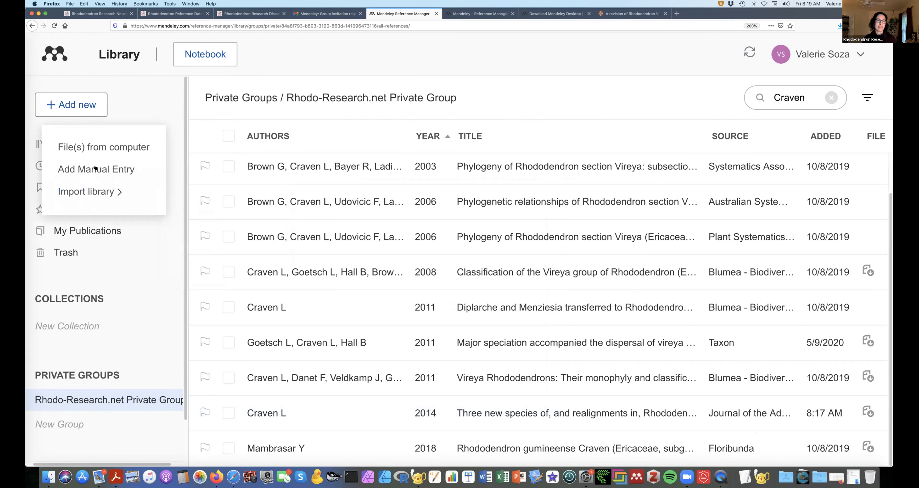
{"action": "left_click", "coordinate": [252, 213]}
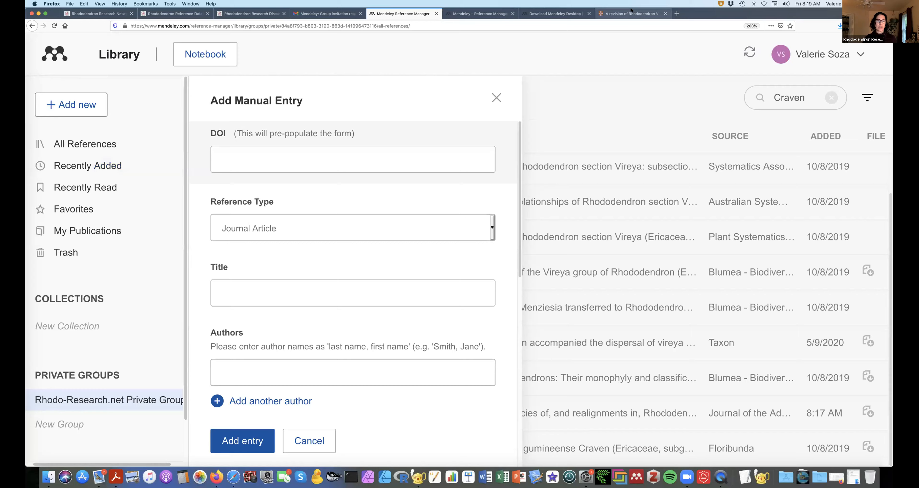
- Copy the DOI link of the 1995 Rhododendron VI revision article from its Cambridge Core page
{"action": "left_click", "coordinate": [630, 13]}
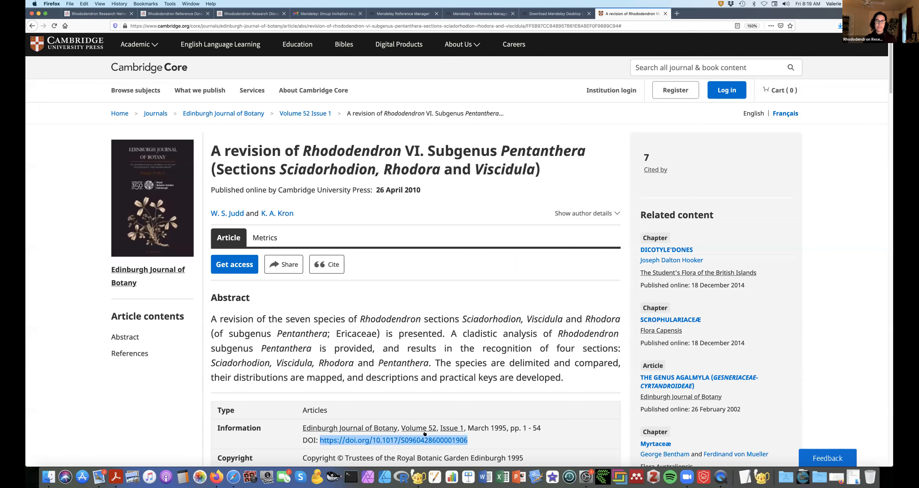
{"action": "left_click_drag", "start_coordinate": [472, 442], "coordinate": [318, 443]}
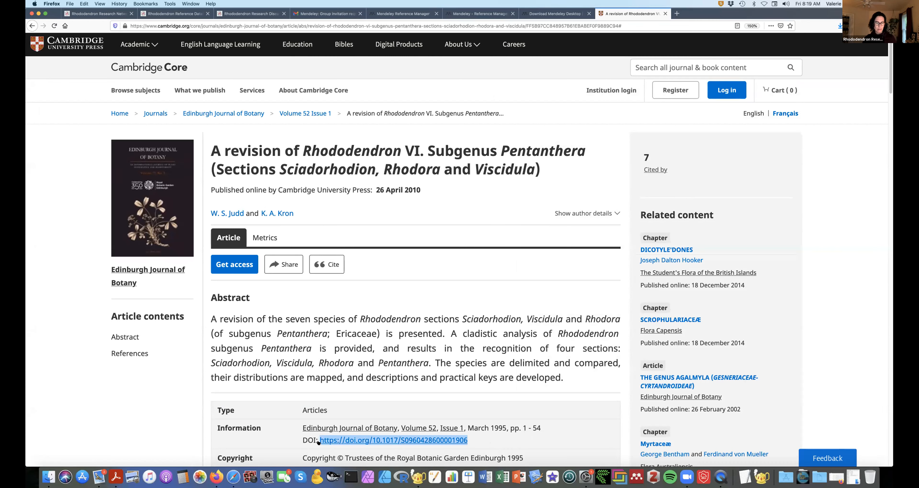
{"action": "key", "text": "super+c"}
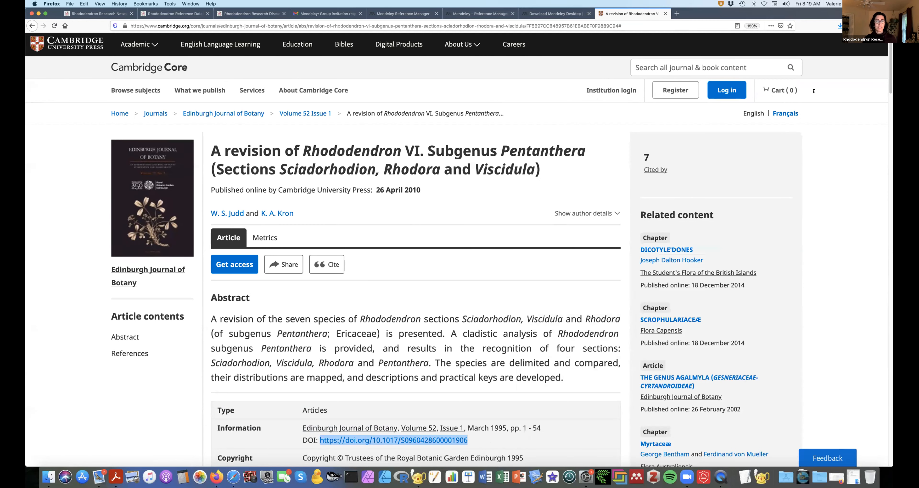
- Return to the Mendeley library, dismiss the blank manual entry form and search the Rhodo-Research.net private group for "Judd 1995"
{"action": "key", "text": "ctrl+Tab"}
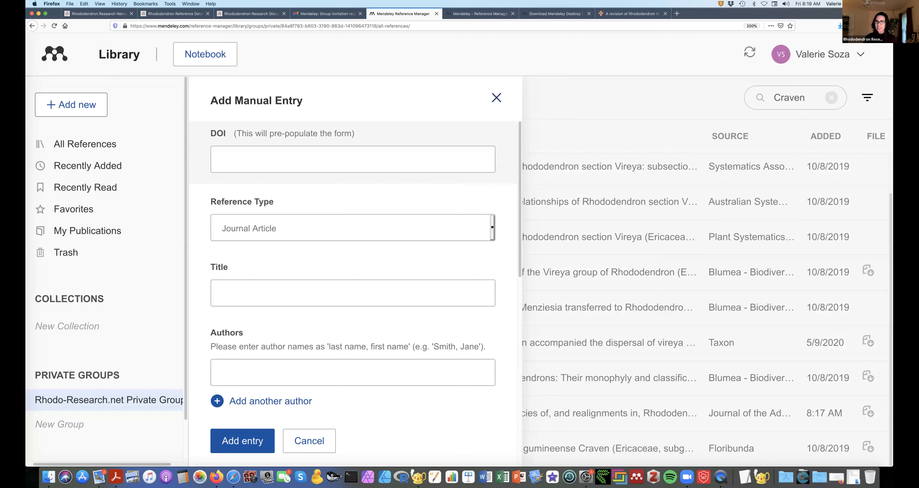
{"action": "key", "text": "Escape"}
{"action": "type", "text": "Ju"}
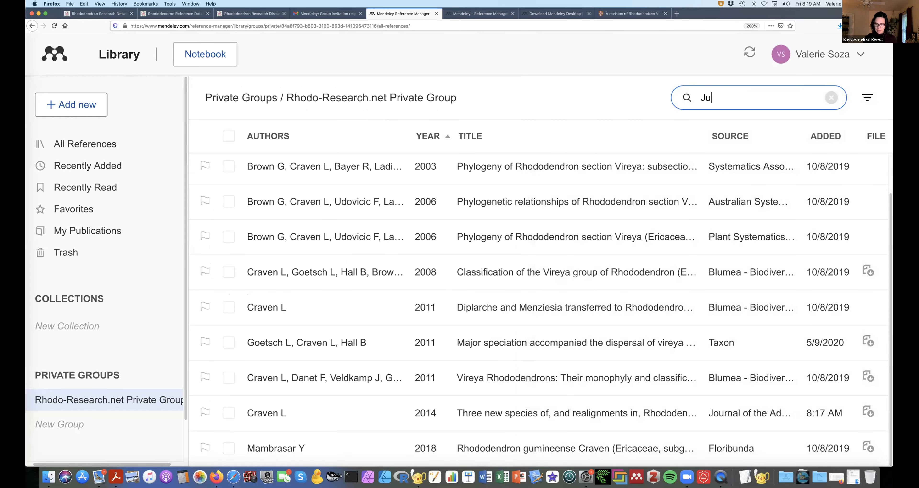
{"action": "type", "text": "dd 1995"}
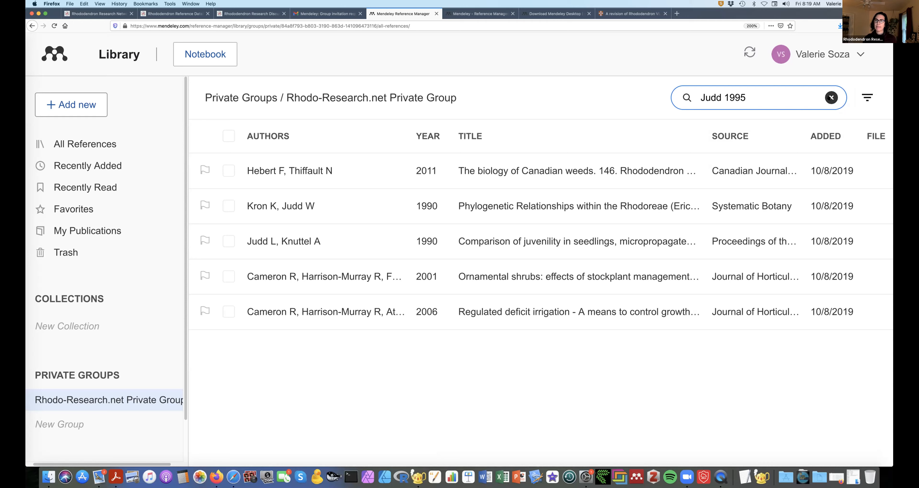
{"action": "left_click", "coordinate": [92, 104]}
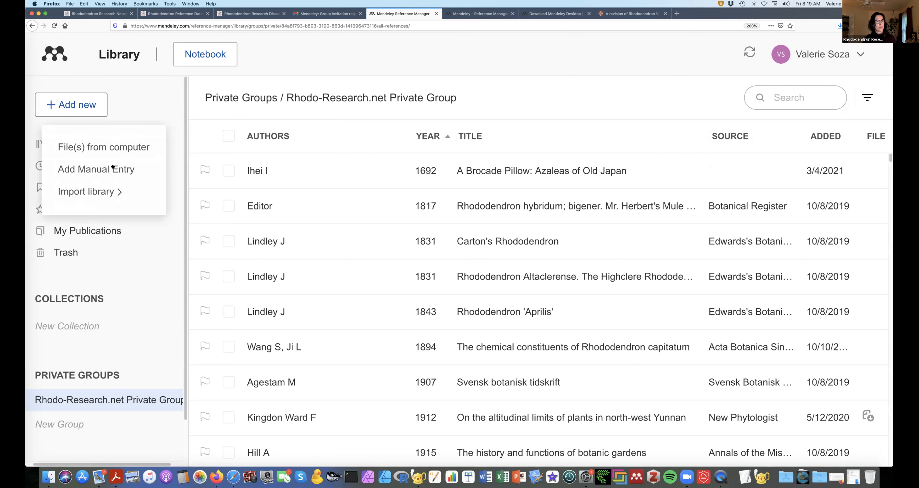
{"action": "left_click", "coordinate": [118, 169]}
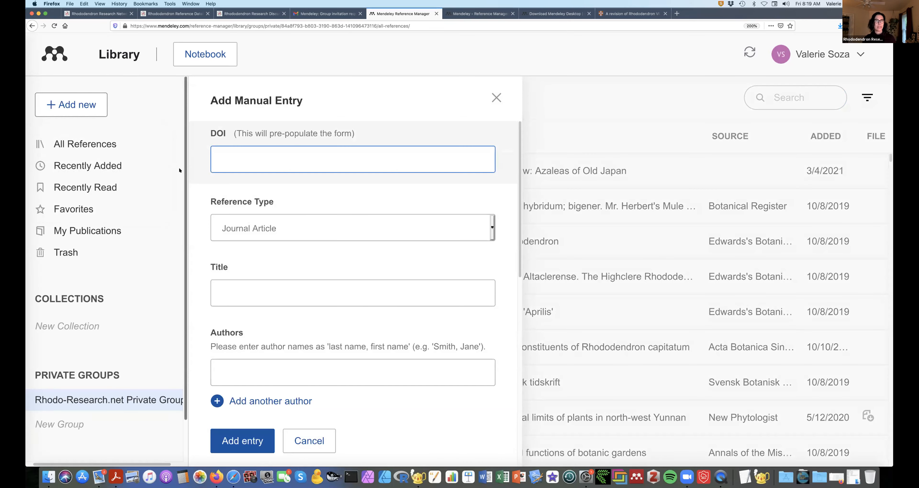
{"action": "key", "text": "super+v"}
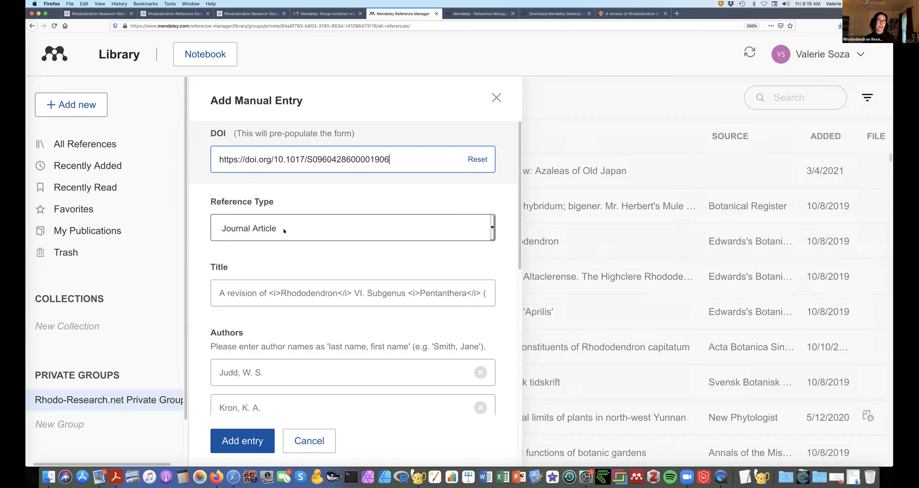
- Check the prefilled title, authors, journal, year, pages, volume and issue of the manual entry, and add it to the library
{"action": "scroll", "coordinate": [283, 231], "scroll_direction": "down", "scroll_amount": 1}
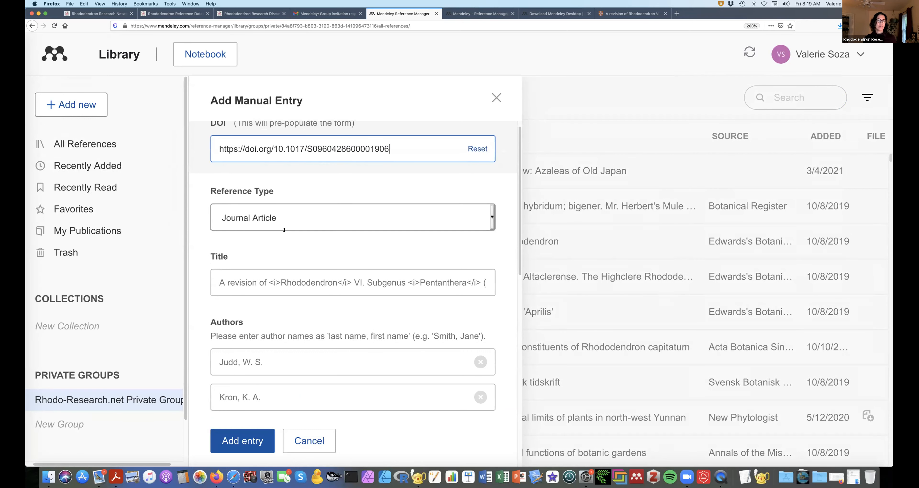
{"action": "scroll", "coordinate": [284, 229], "scroll_direction": "down", "scroll_amount": 1}
{"action": "scroll", "coordinate": [285, 232], "scroll_direction": "down", "scroll_amount": 5}
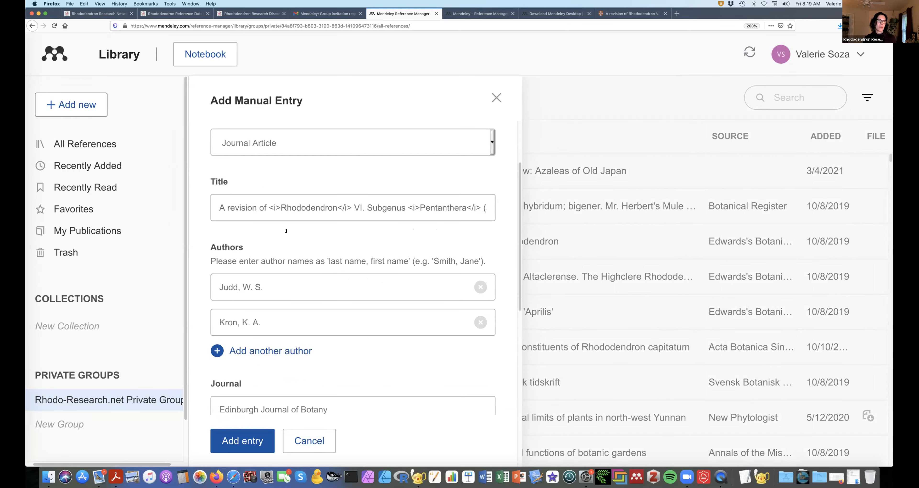
{"action": "scroll", "coordinate": [286, 231], "scroll_direction": "down", "scroll_amount": 2}
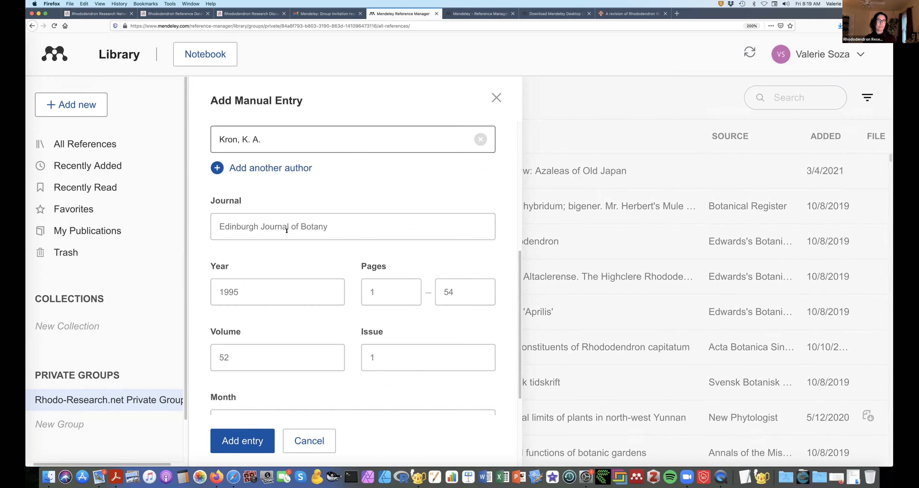
{"action": "scroll", "coordinate": [287, 232], "scroll_direction": "down", "scroll_amount": 4}
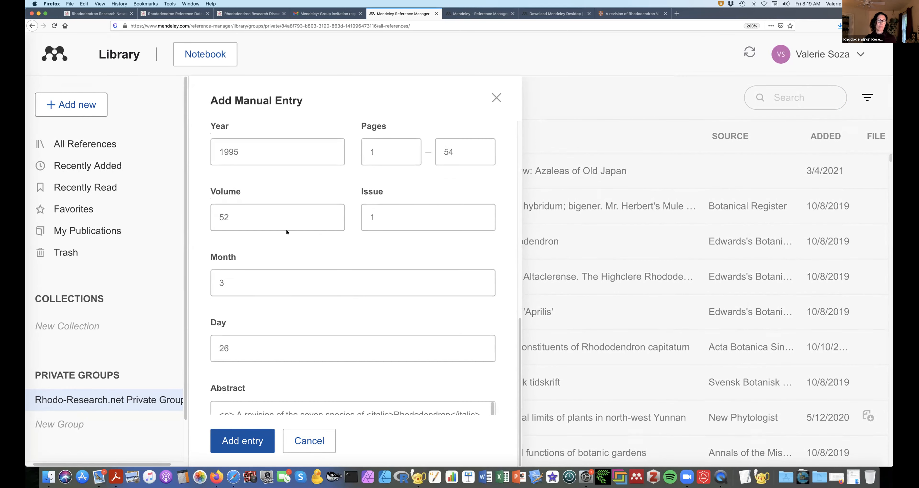
{"action": "left_click", "coordinate": [238, 438]}
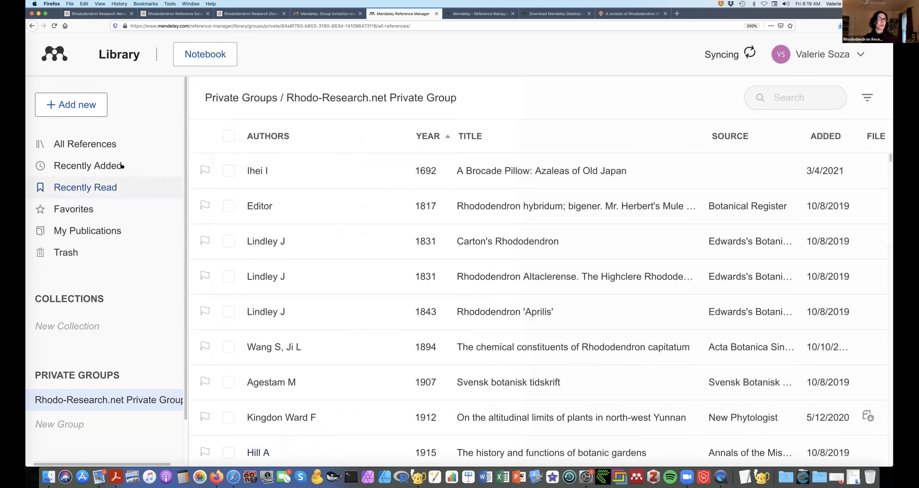
- Add the 1995 Rhododendron VI revision from All References to the Rhodo-Research.net private group, and check its details there
{"action": "left_click", "coordinate": [117, 146]}
{"action": "left_click_drag", "start_coordinate": [285, 173], "coordinate": [87, 399]}
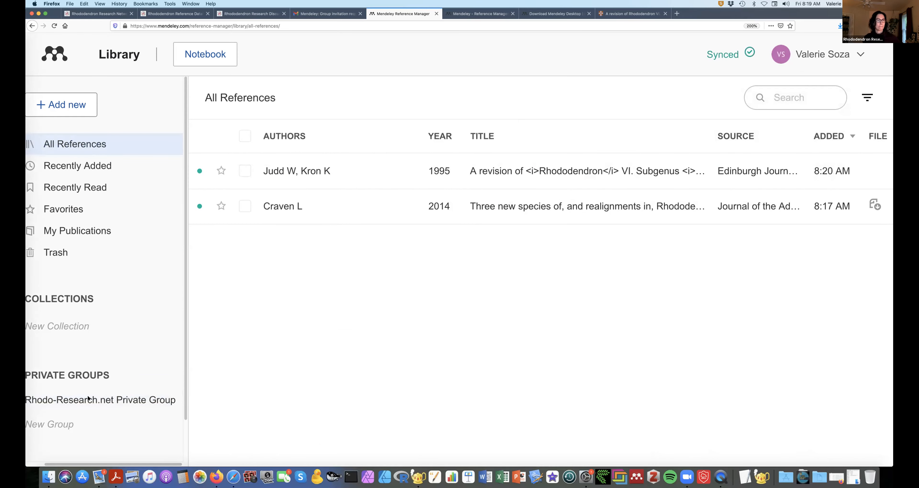
{"action": "left_click", "coordinate": [88, 400]}
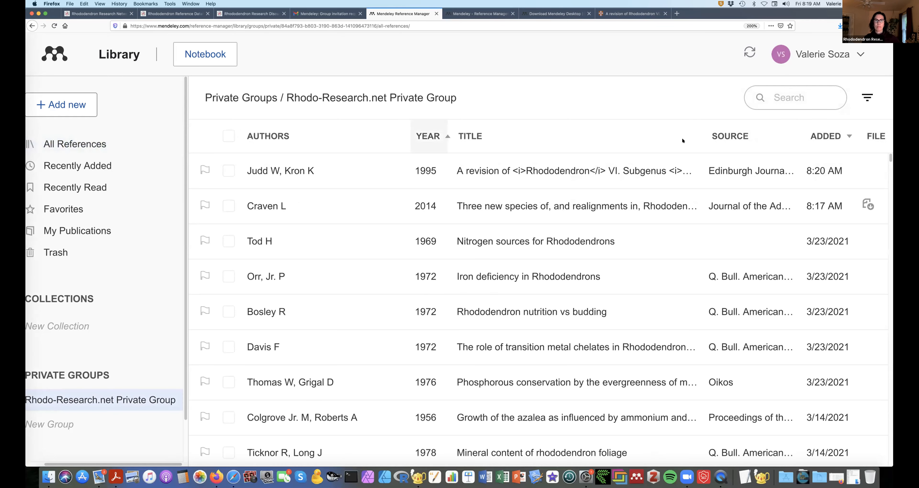
{"action": "left_click", "coordinate": [363, 180]}
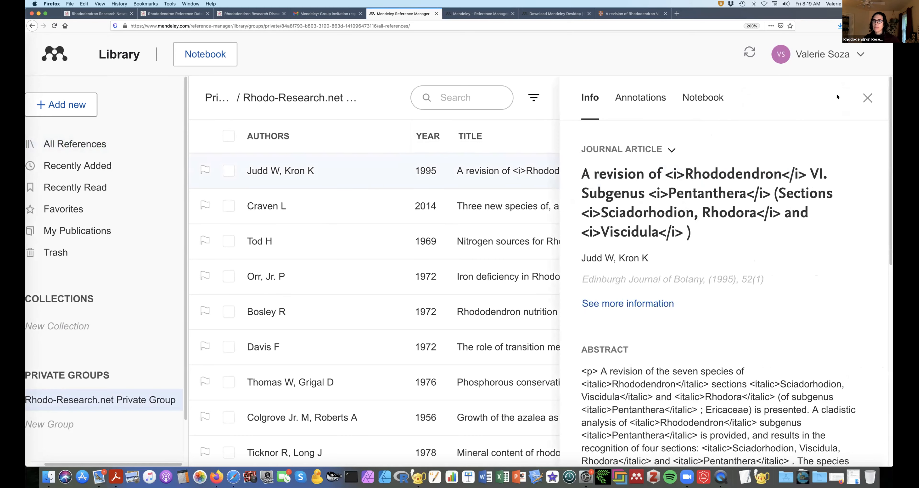
{"action": "left_click", "coordinate": [867, 99]}
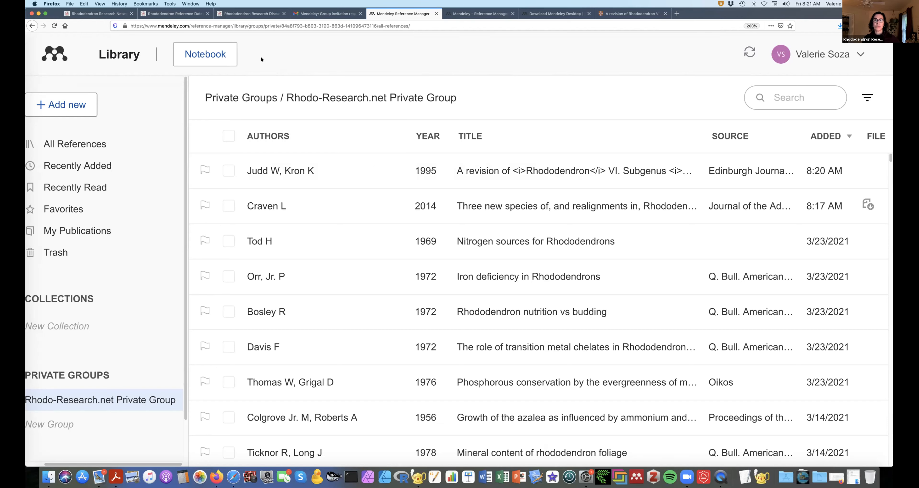
- Switch from Firefox to Mendeley Desktop, sort the private group by attached file and open the Bonin (Ogasawara) Islands flora article
{"action": "left_click", "coordinate": [52, 3]}
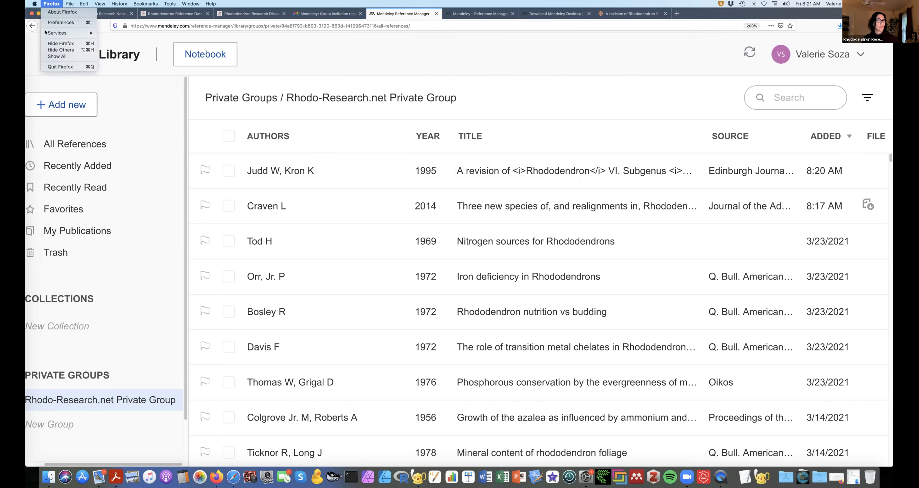
{"action": "left_click", "coordinate": [45, 42]}
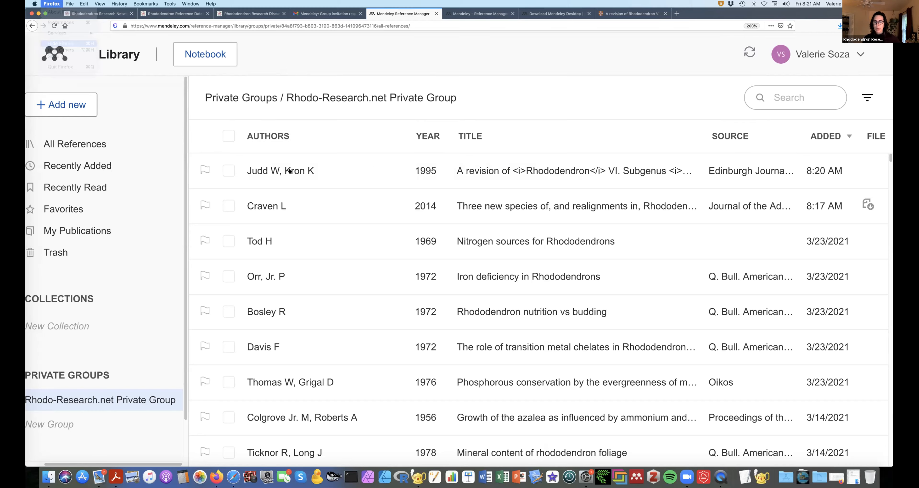
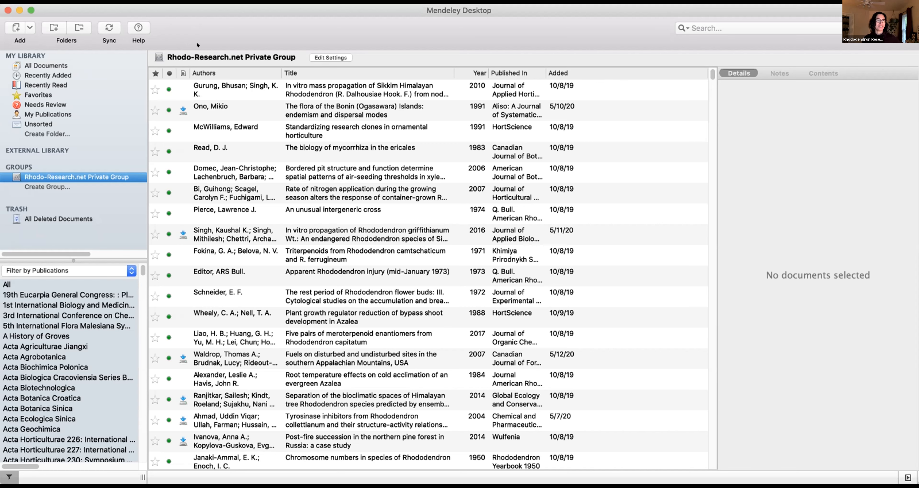
{"action": "left_click", "coordinate": [177, 72]}
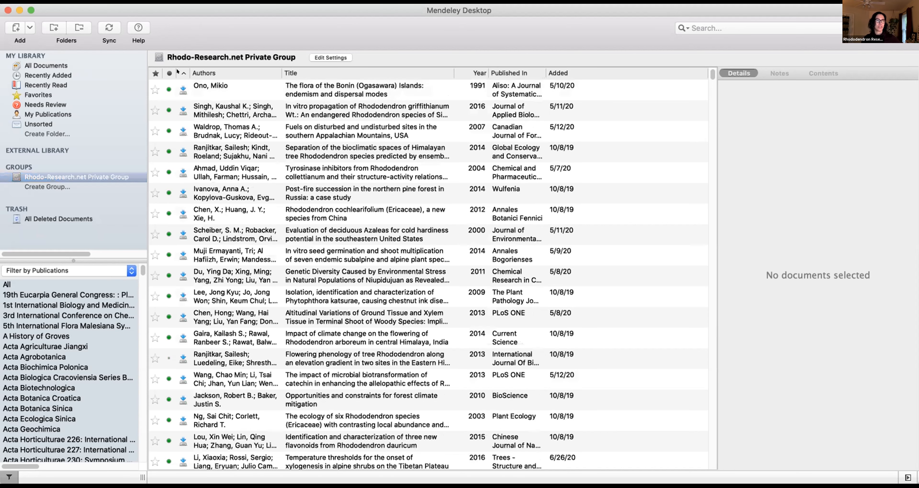
{"action": "left_click", "coordinate": [178, 90]}
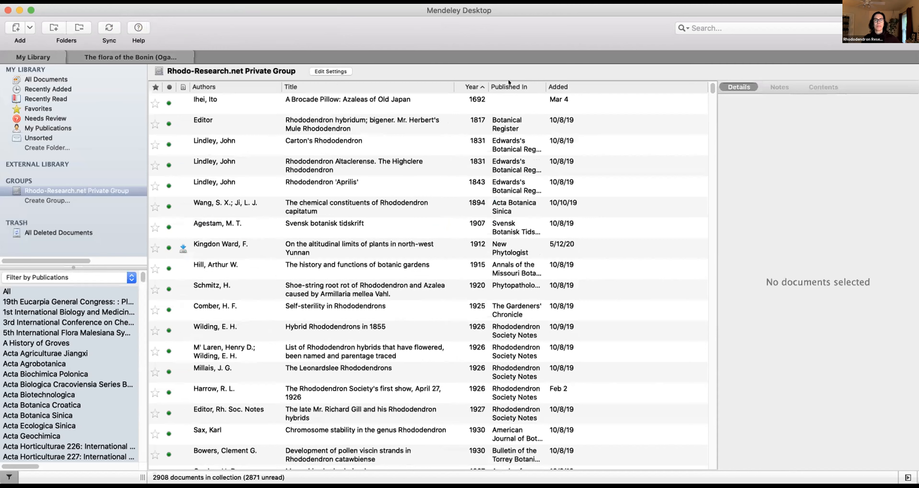
- Sort the private group's references by publication, and by date added with the newest first
{"action": "left_click", "coordinate": [510, 87]}
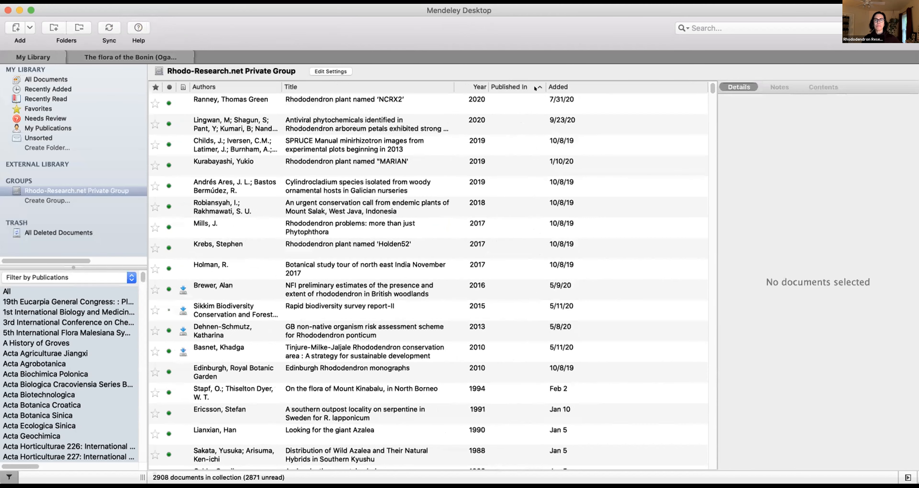
{"action": "left_click", "coordinate": [555, 84]}
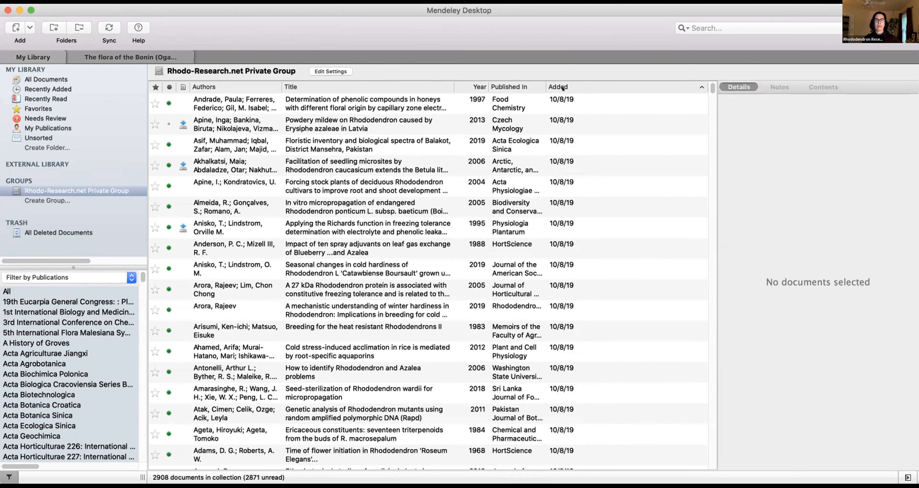
{"action": "left_click", "coordinate": [555, 83]}
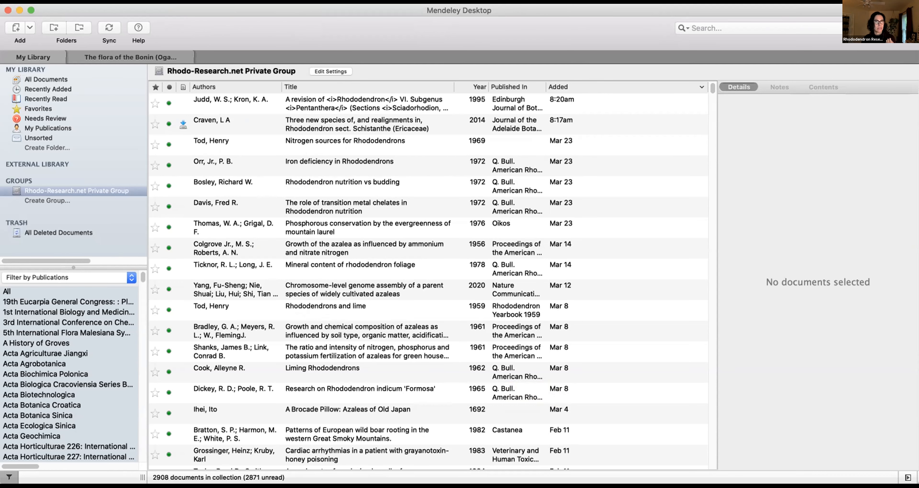
- Search the Rhodo-Research.net private group for "molle 2020" and narrow the Mendeley Desktop window
{"action": "left_click", "coordinate": [709, 25]}
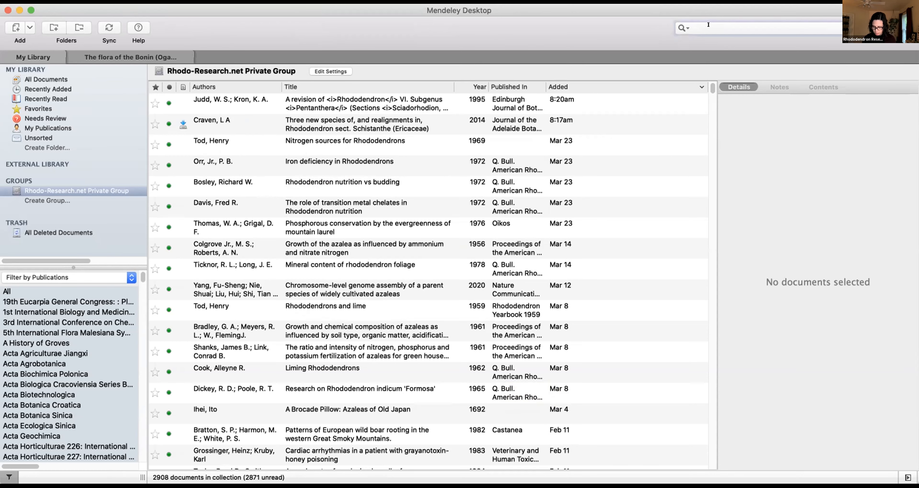
{"action": "type", "text": "m"}
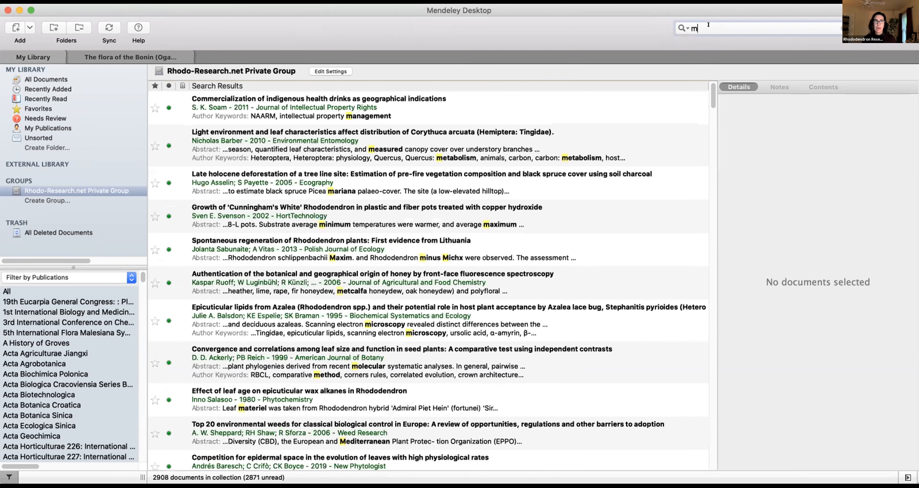
{"action": "type", "text": "o"}
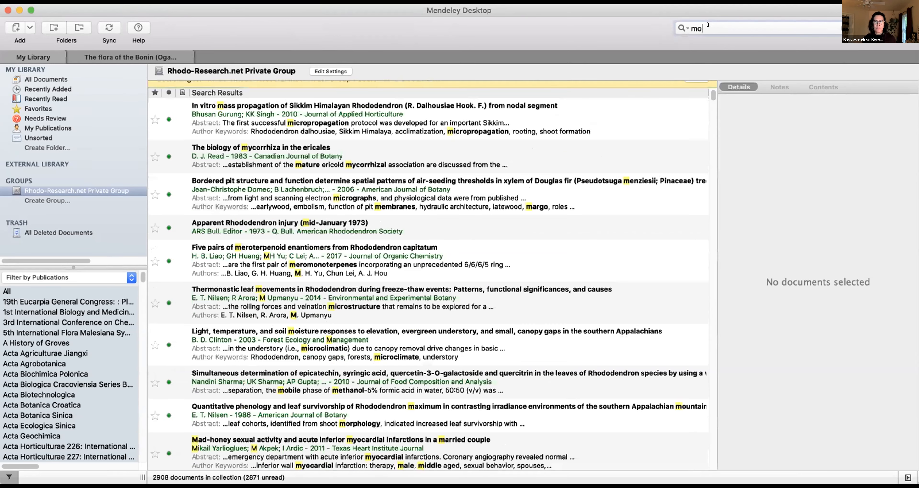
{"action": "type", "text": "lle"}
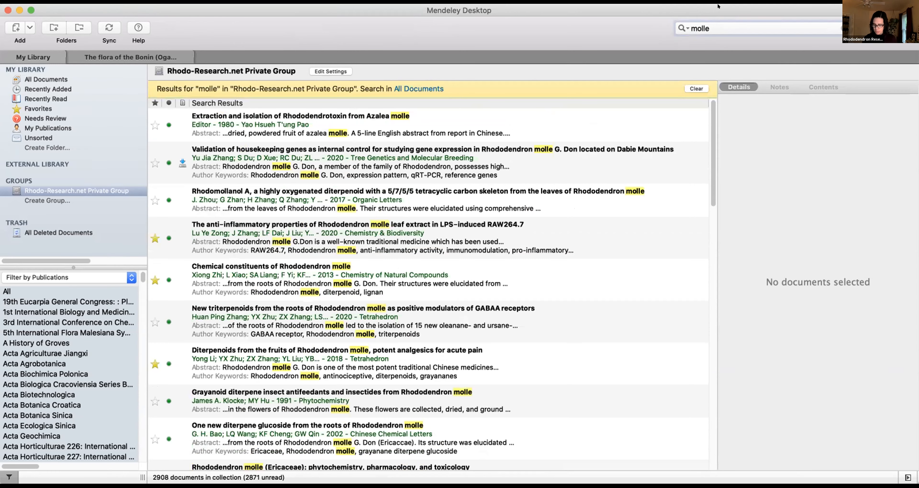
{"action": "type", "text": " 2020"}
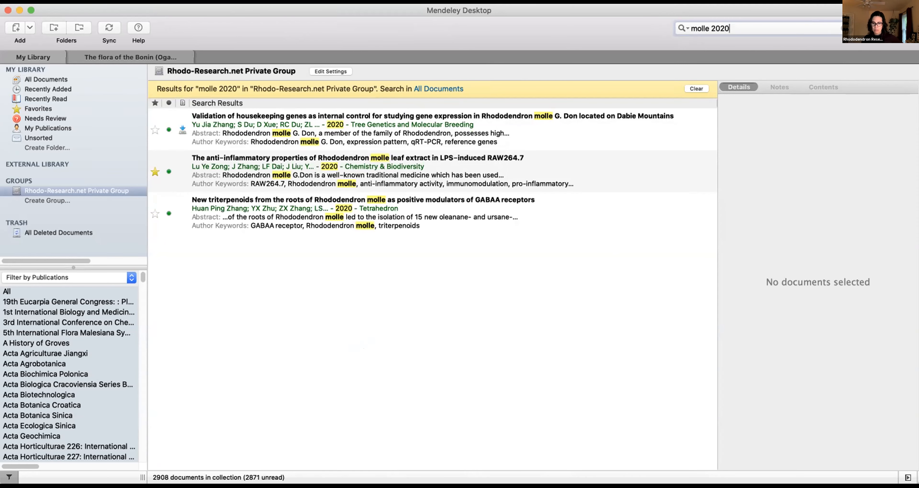
{"action": "left_click_drag", "start_coordinate": [918, 238], "coordinate": [733, 238]}
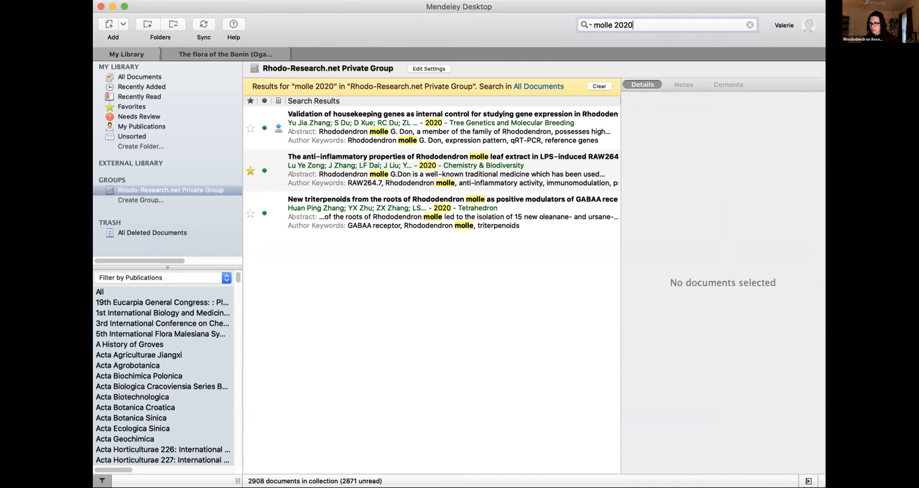
{"action": "left_click", "coordinate": [822, 283]}
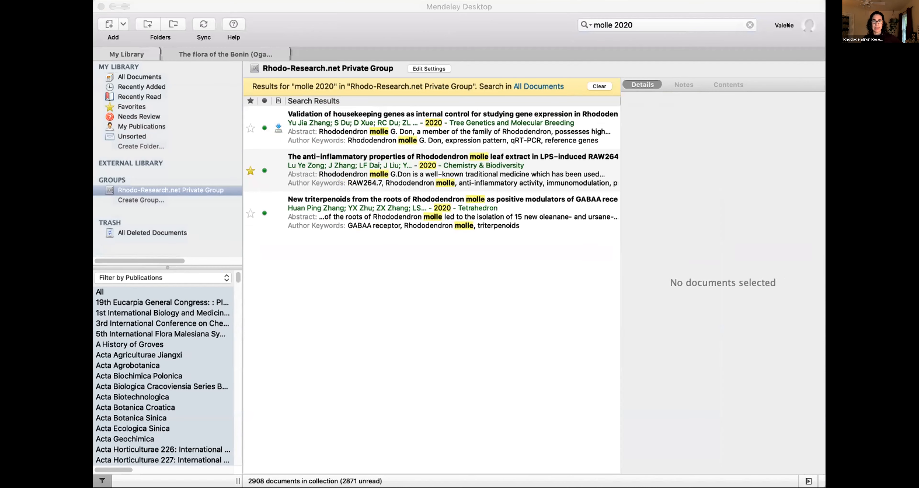
{"action": "left_click", "coordinate": [320, 329]}
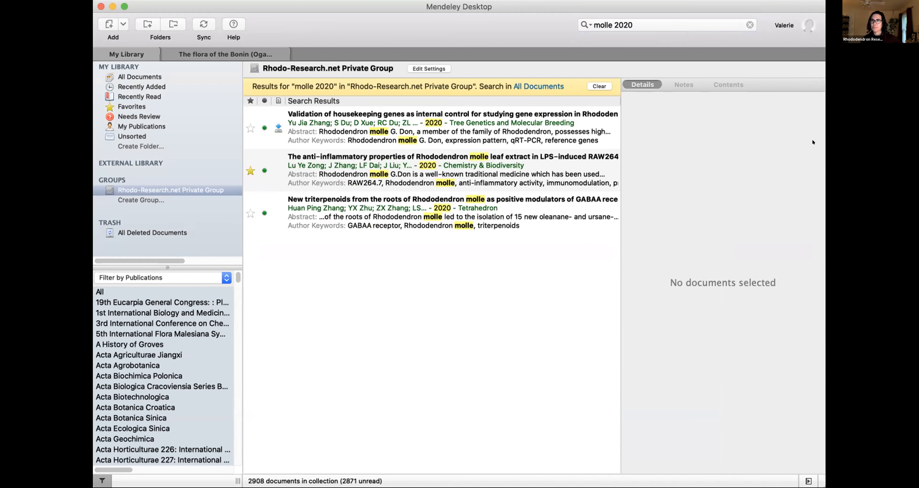
{"action": "key", "text": "super+Tab"}
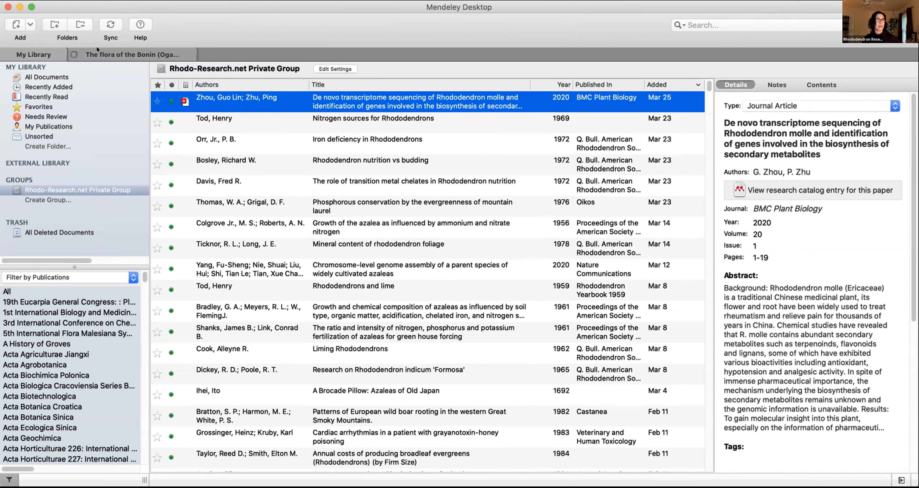
- Examine the file chooser for adding references and the manual entry form down to its catalog IDs, leaving both without adding a document
{"action": "left_click", "coordinate": [13, 23]}
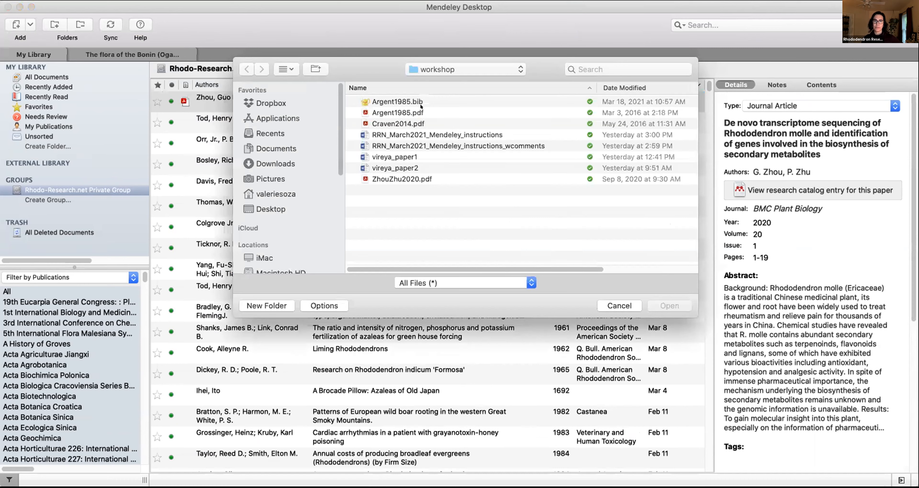
{"action": "left_click", "coordinate": [619, 304]}
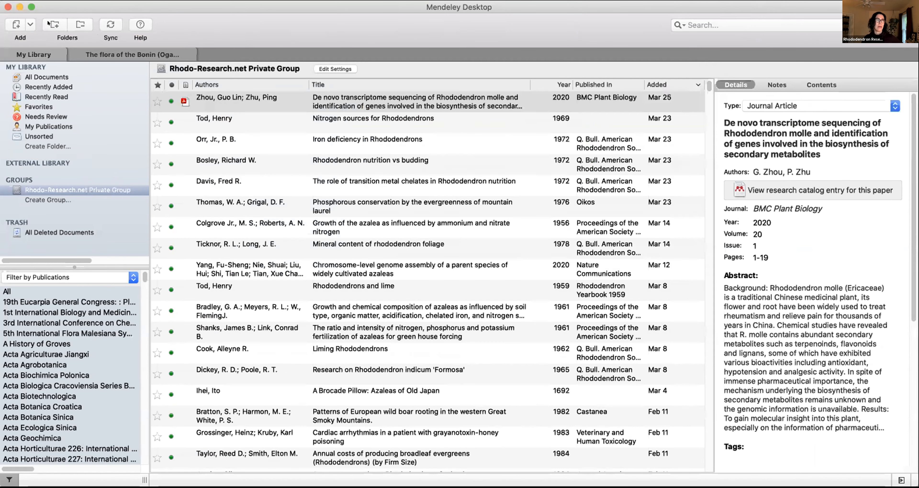
{"action": "left_click", "coordinate": [30, 24]}
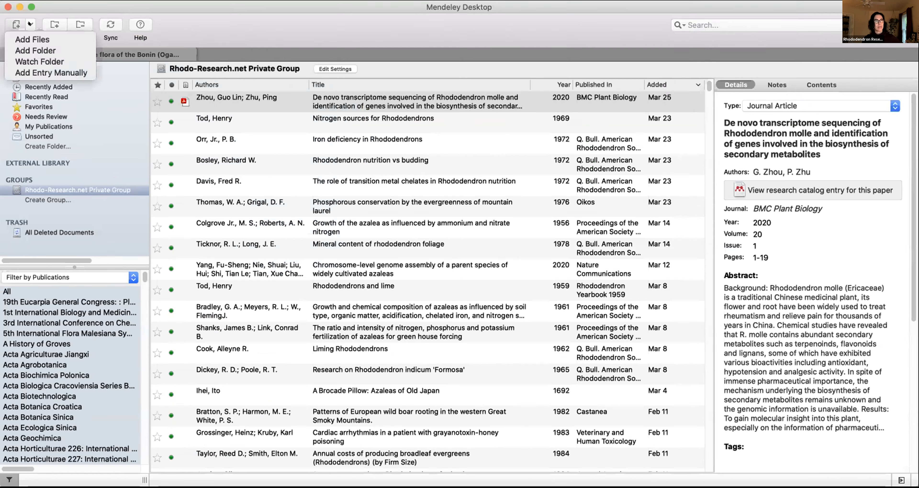
{"action": "left_click", "coordinate": [31, 69]}
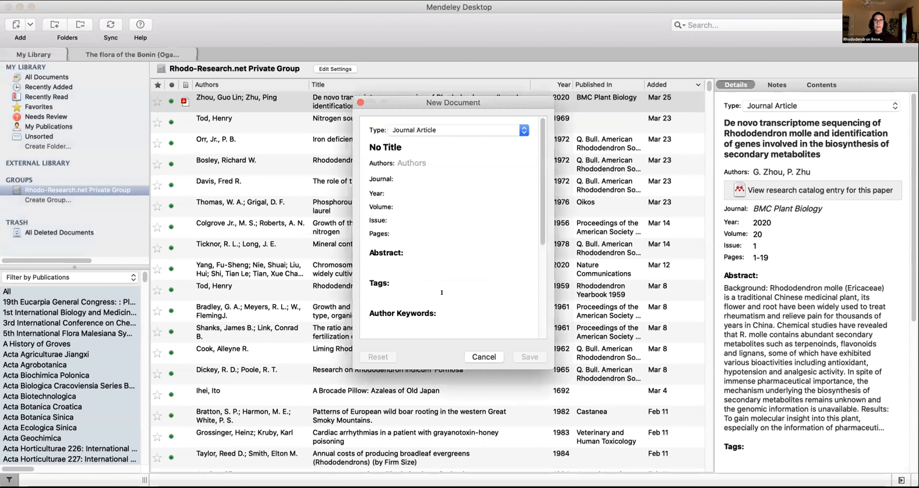
{"action": "scroll", "coordinate": [441, 292], "scroll_direction": "down", "scroll_amount": 5}
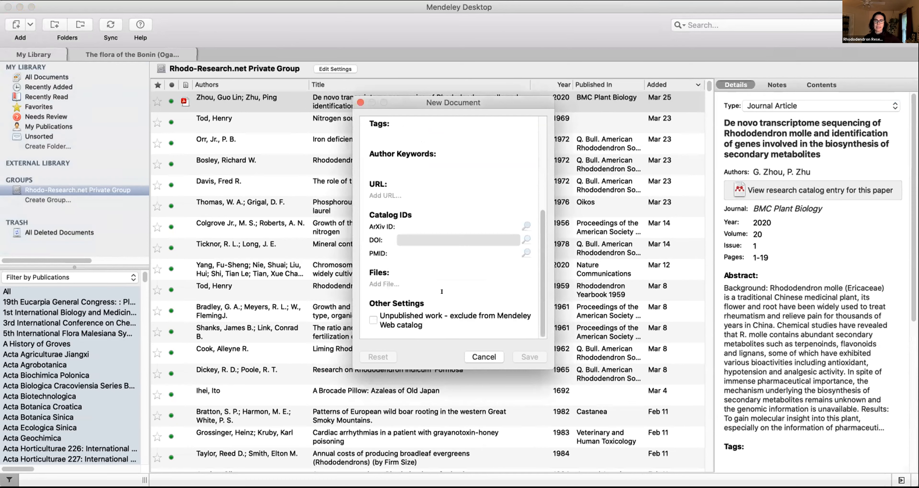
{"action": "scroll", "coordinate": [442, 292], "scroll_direction": "up", "scroll_amount": 8}
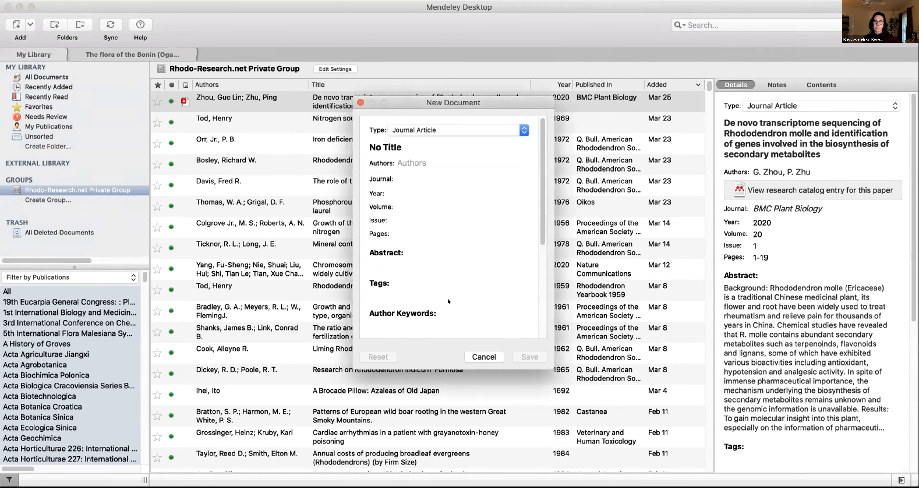
{"action": "left_click", "coordinate": [476, 357]}
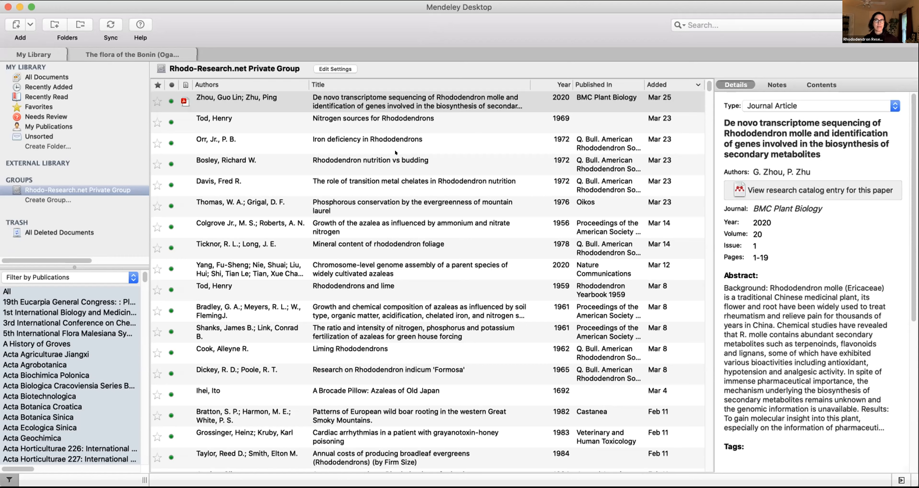
- Look at the tools offered for installing the Web Importer and the MS Word plugin
{"action": "left_click", "coordinate": [199, 3]}
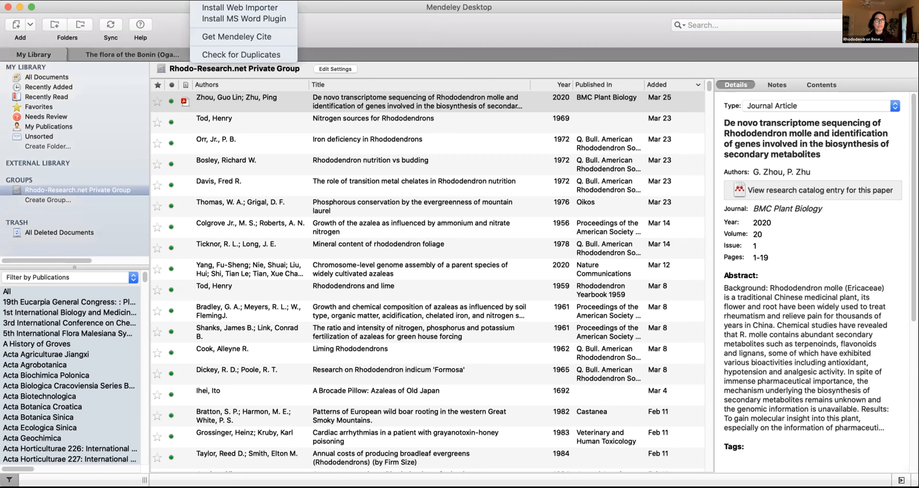
{"action": "left_click", "coordinate": [209, 15]}
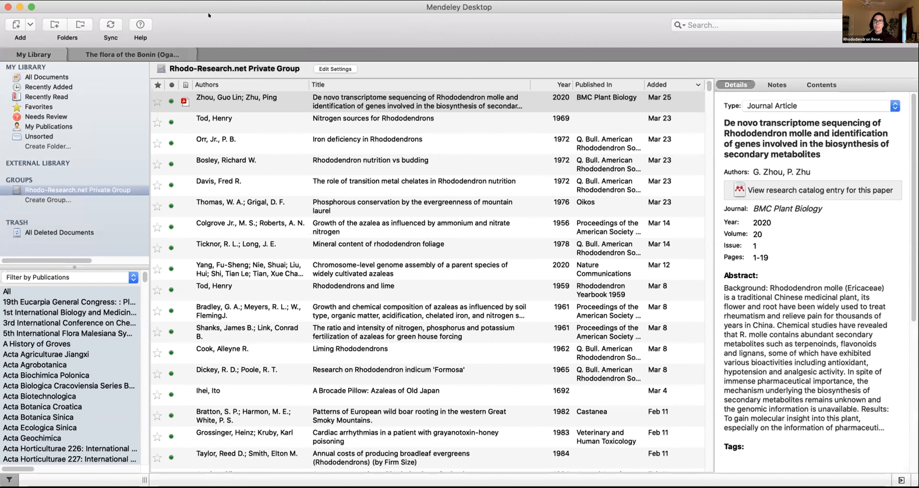